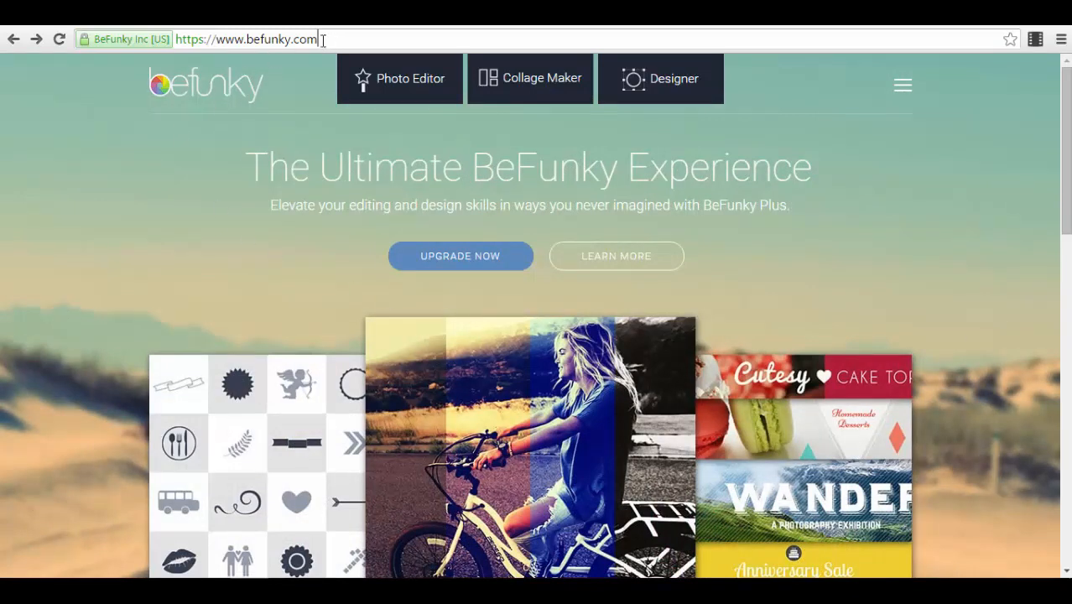
Step: Open the BeFunky Photo Editor and load the sample portrait of the smiling woman
{"action": "left_click_drag", "start_coordinate": [323, 39], "coordinate": [163, 40]}
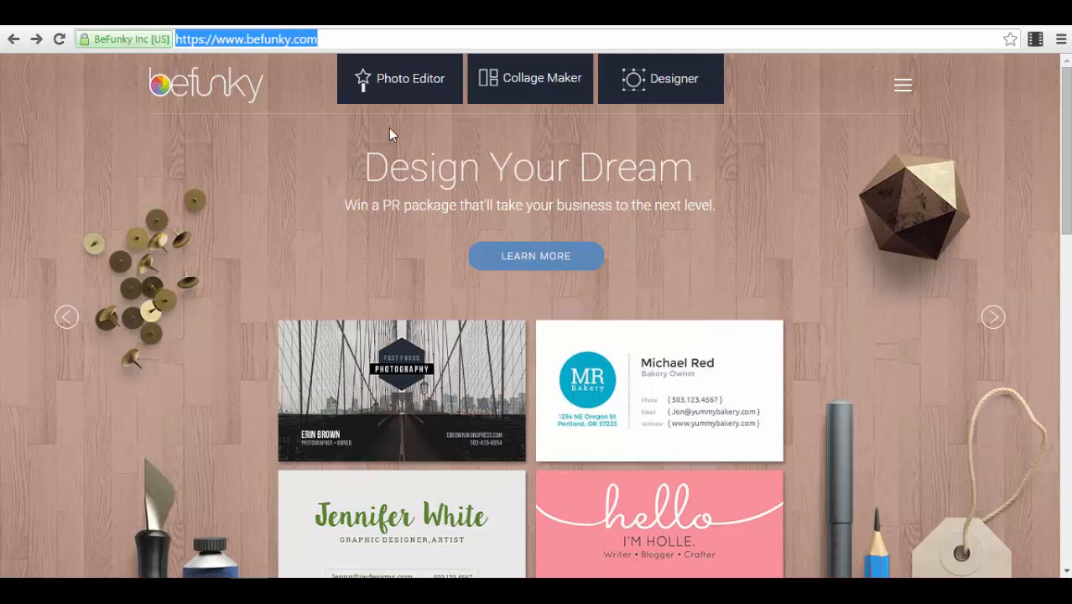
{"action": "left_click", "coordinate": [395, 94]}
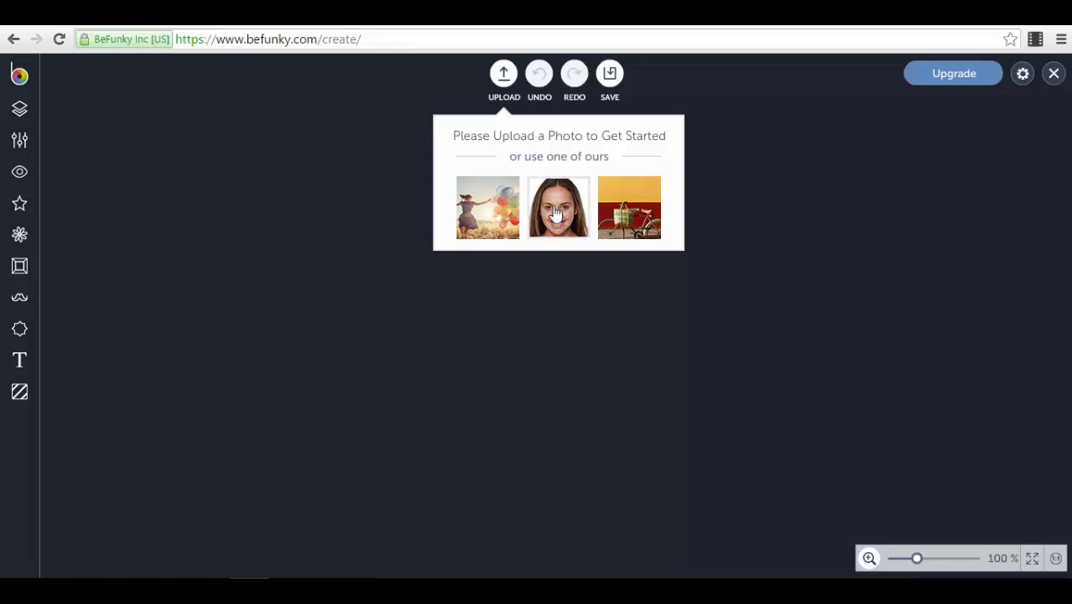
{"action": "left_click", "coordinate": [555, 215]}
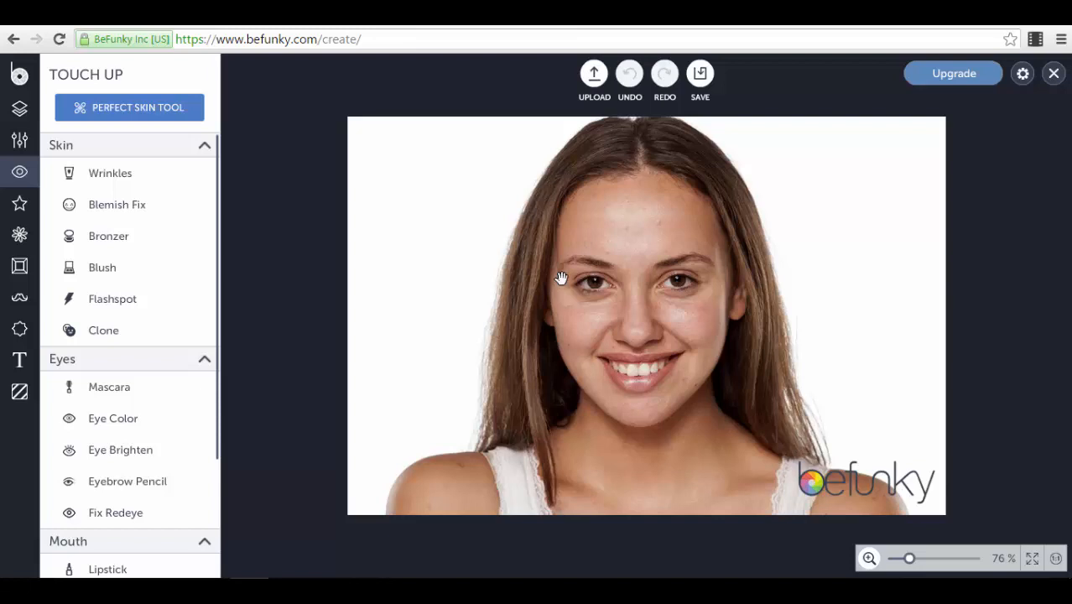
Step: Add the image 554ENGHFBXBKV as a new layer and reposition it over the woman's face
{"action": "left_click", "coordinate": [17, 114]}
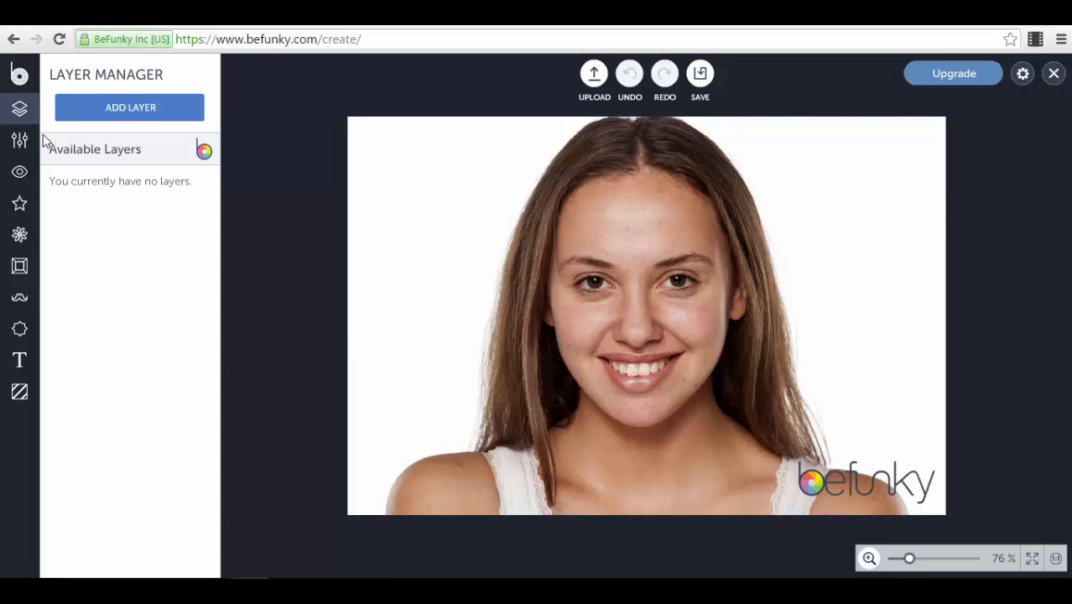
{"action": "left_click", "coordinate": [124, 114]}
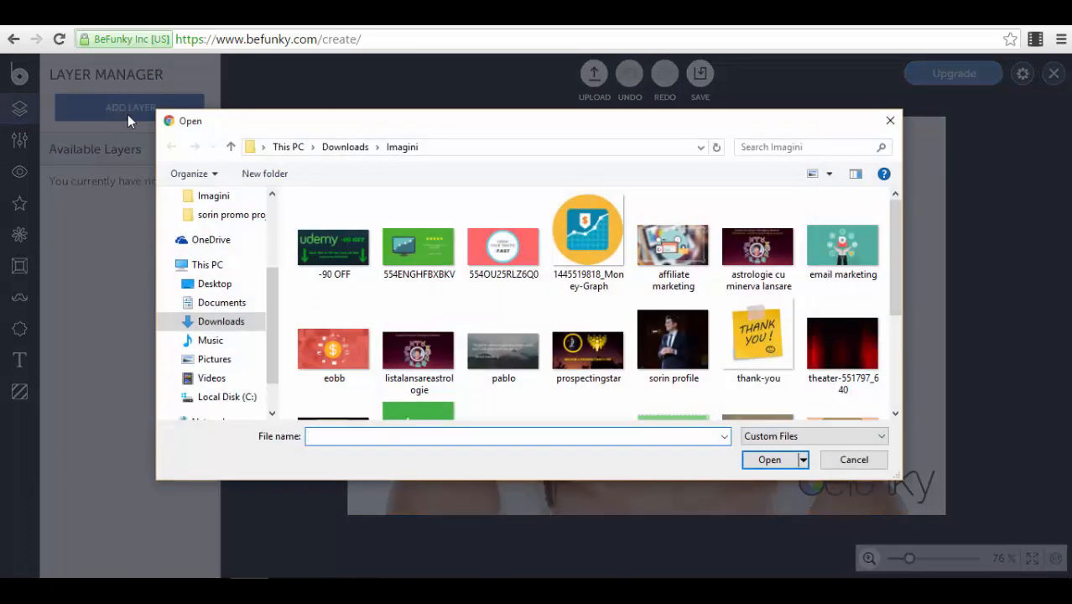
{"action": "left_click", "coordinate": [441, 256]}
{"action": "left_click", "coordinate": [773, 465]}
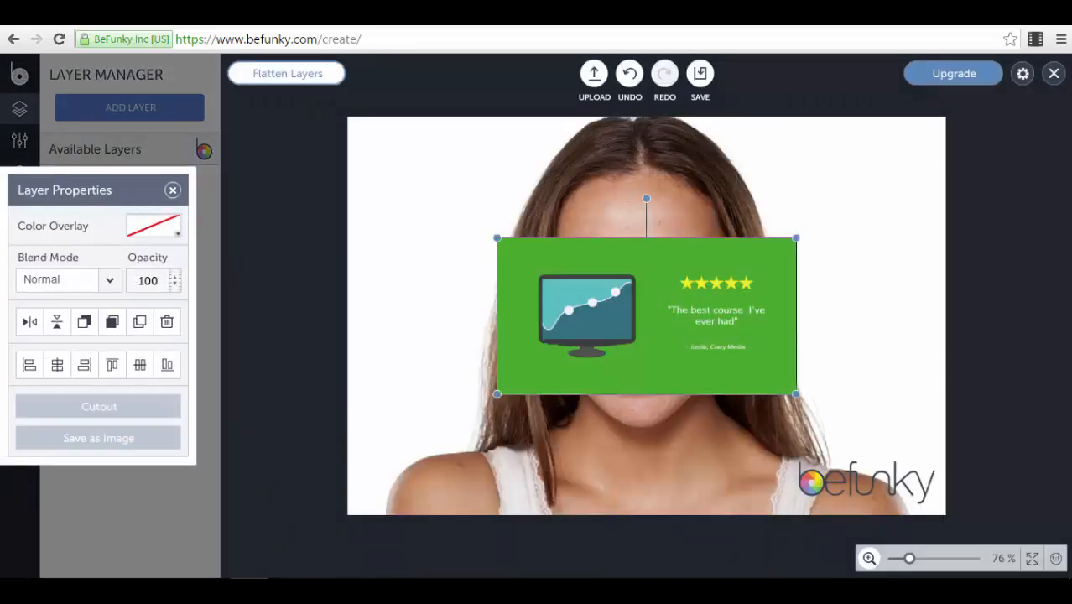
{"action": "left_click_drag", "start_coordinate": [642, 327], "coordinate": [671, 352]}
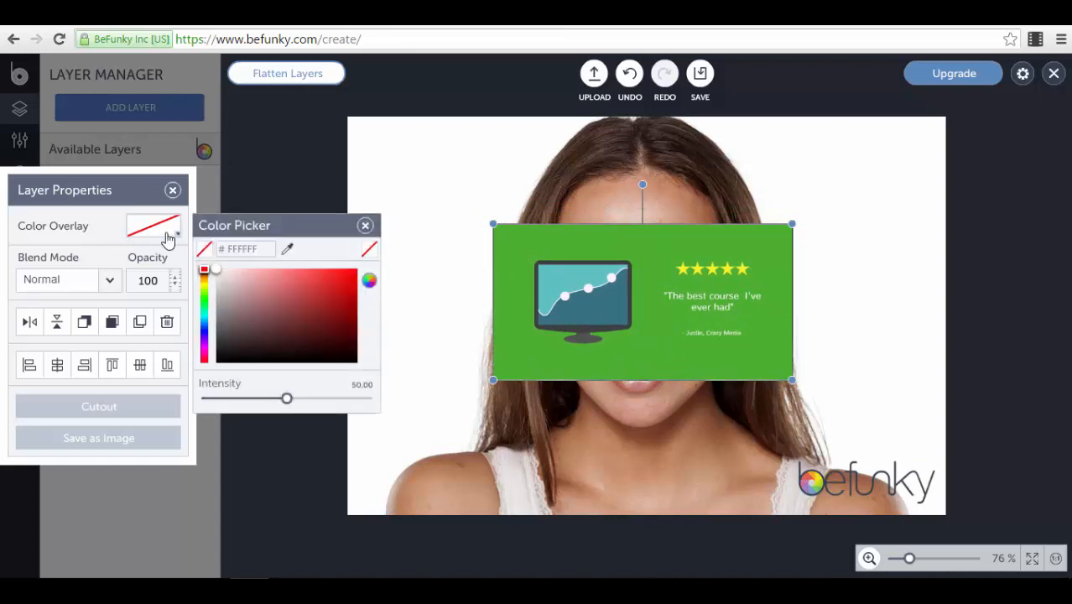
Step: Apply a bright red color overlay to the image layer and align the layer with the photo's upper-left corner
{"action": "left_click_drag", "start_coordinate": [352, 283], "coordinate": [351, 279]}
{"action": "left_click", "coordinate": [365, 225]}
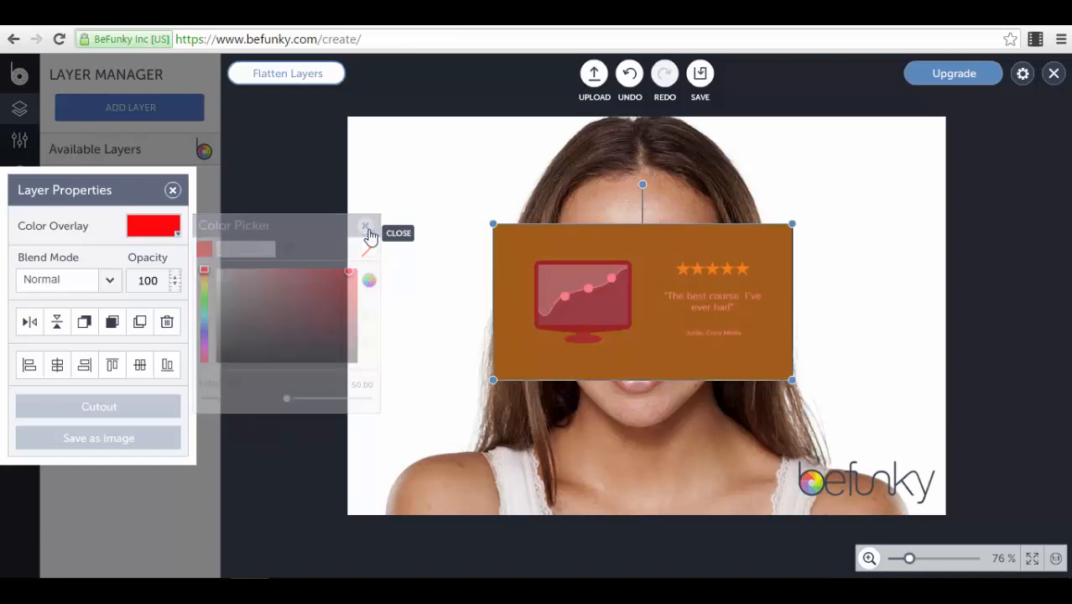
{"action": "left_click_drag", "start_coordinate": [621, 319], "coordinate": [478, 214]}
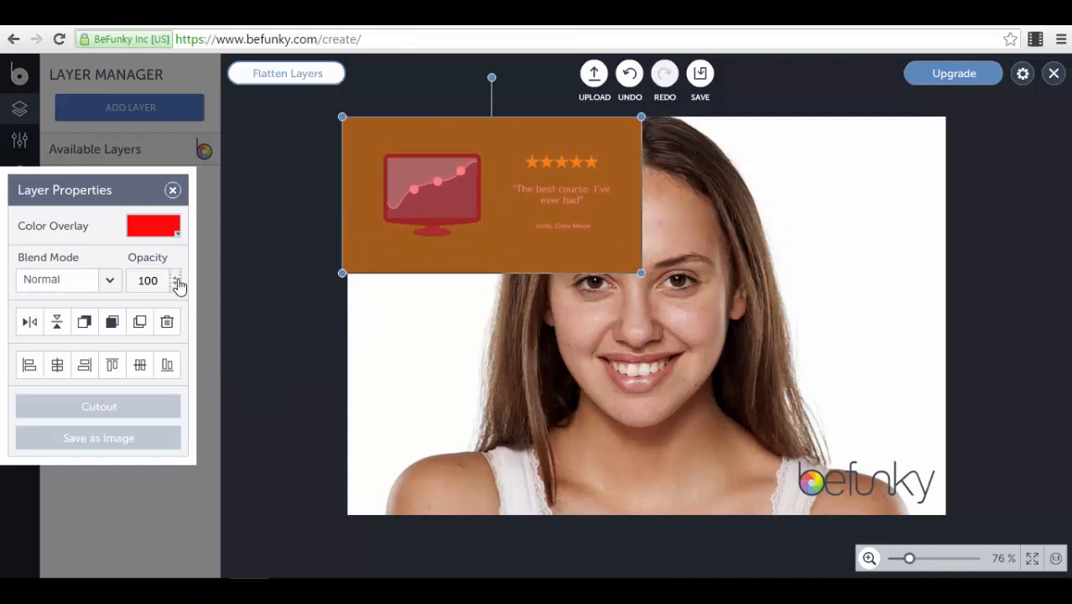
{"action": "left_click_drag", "start_coordinate": [536, 218], "coordinate": [543, 217]}
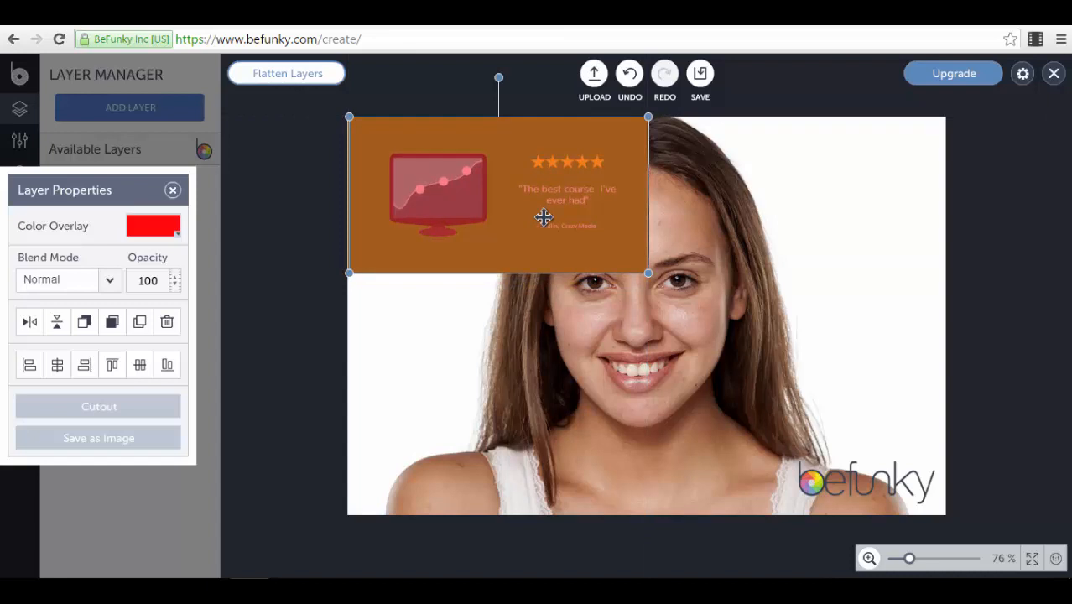
Step: Lower the image layer's opacity to 60 and try it over the face, and delete the layer from the photo
{"action": "left_click", "coordinate": [174, 285]}
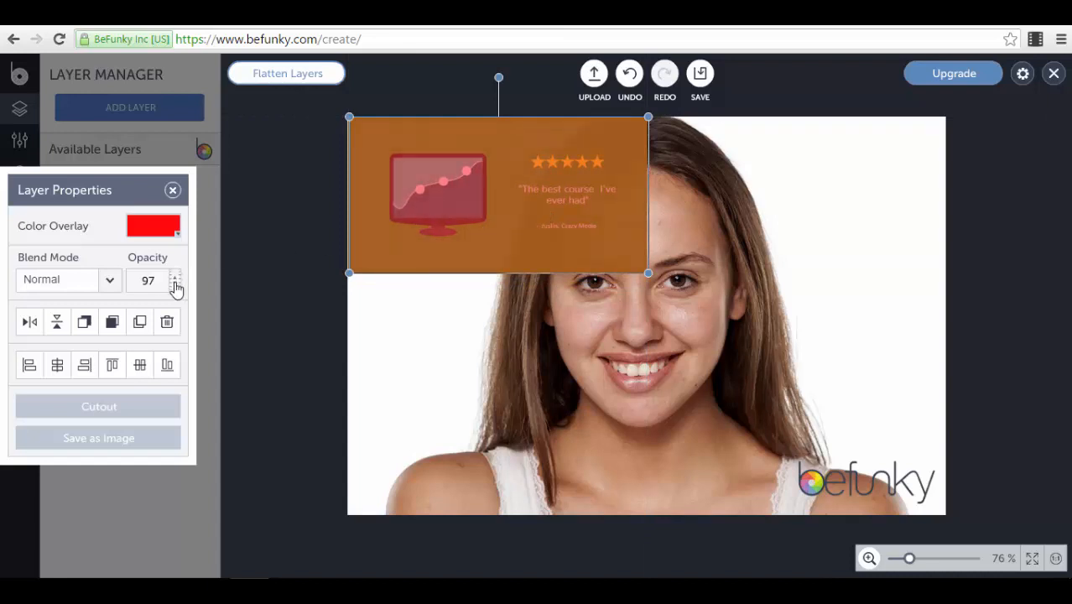
{"action": "left_click_drag", "start_coordinate": [175, 285], "coordinate": [175, 281]}
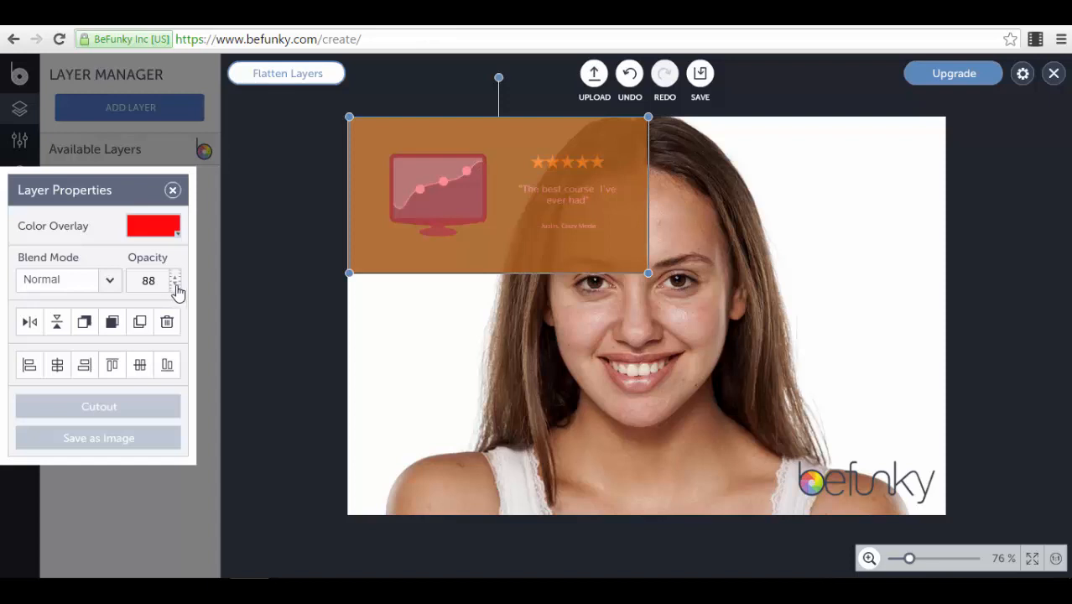
{"action": "left_click", "coordinate": [175, 286]}
{"action": "left_click_drag", "start_coordinate": [176, 289], "coordinate": [175, 289]}
{"action": "left_click_drag", "start_coordinate": [558, 198], "coordinate": [634, 294]}
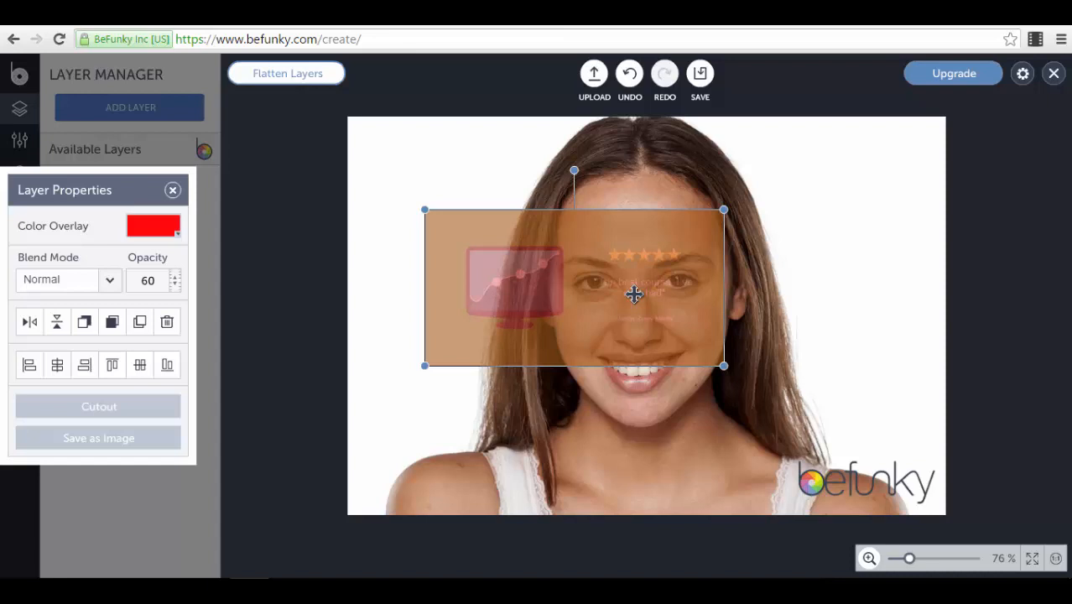
{"action": "key", "text": "Delete"}
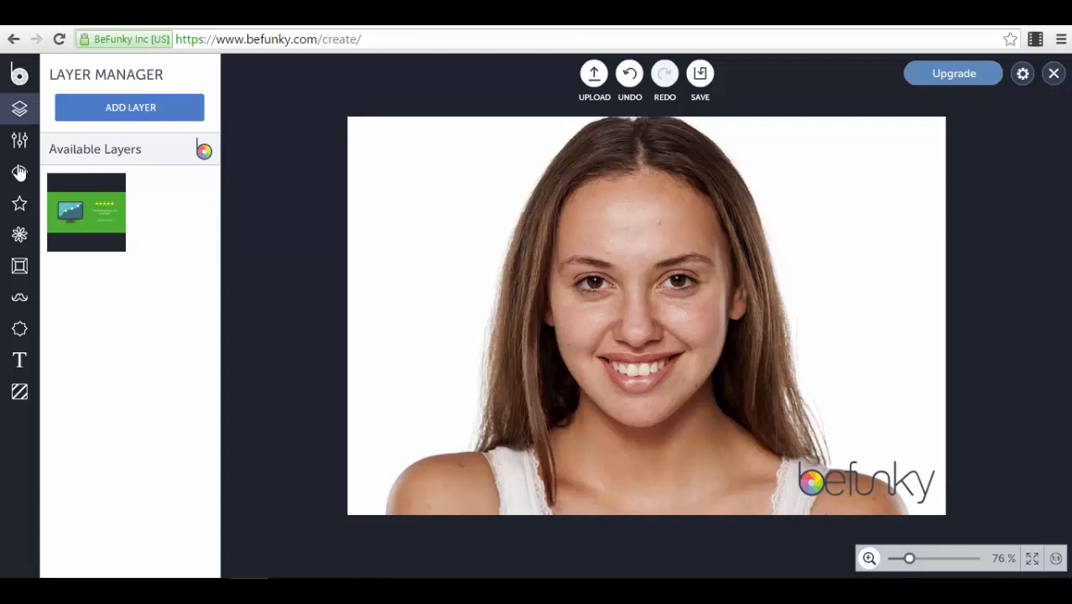
Step: Try Crop in both orientations and with a landscape Golden Ratio frame of 936 by 575 px, and cancel the crop
{"action": "left_click", "coordinate": [17, 144]}
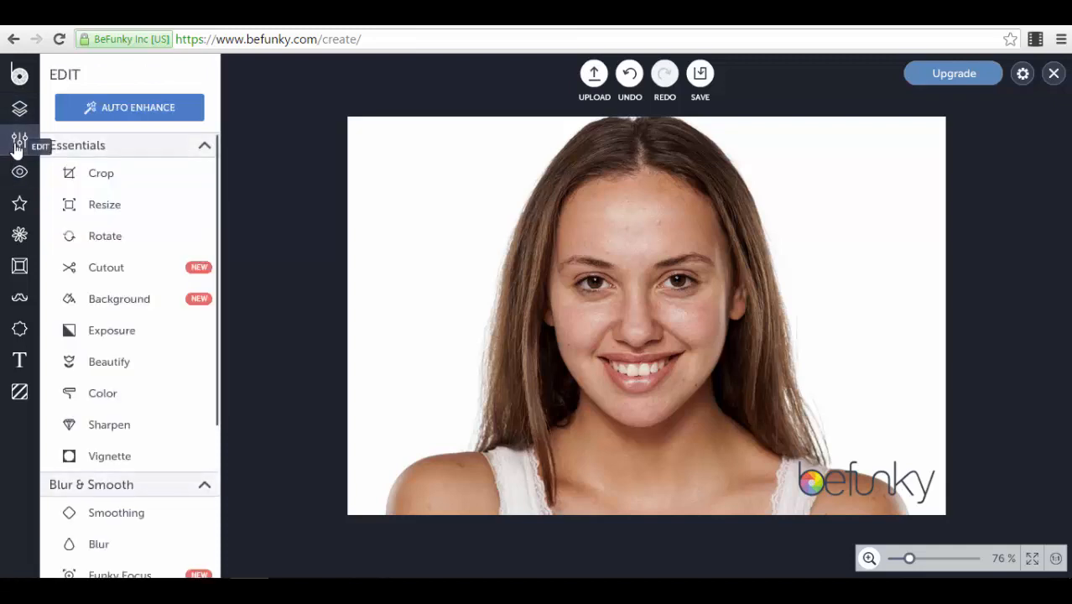
{"action": "left_click", "coordinate": [99, 174]}
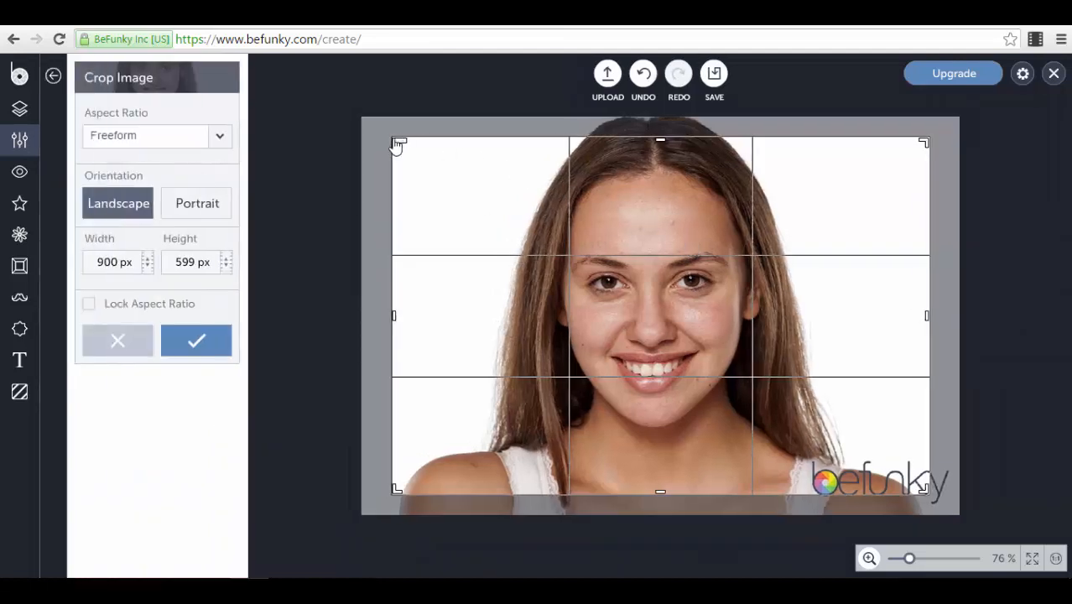
{"action": "left_click", "coordinate": [206, 211]}
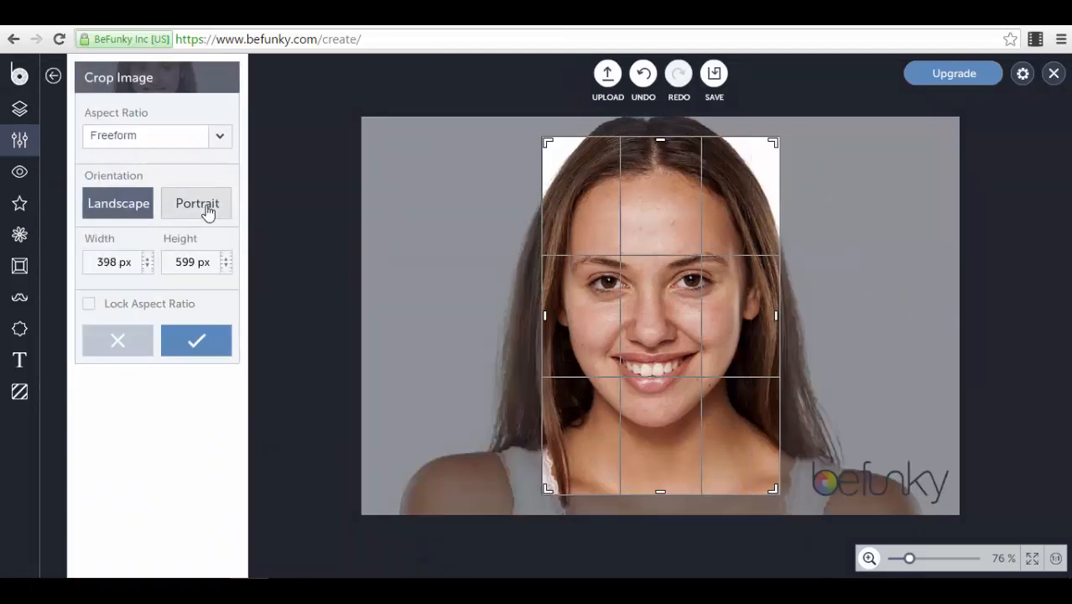
{"action": "left_click", "coordinate": [117, 207]}
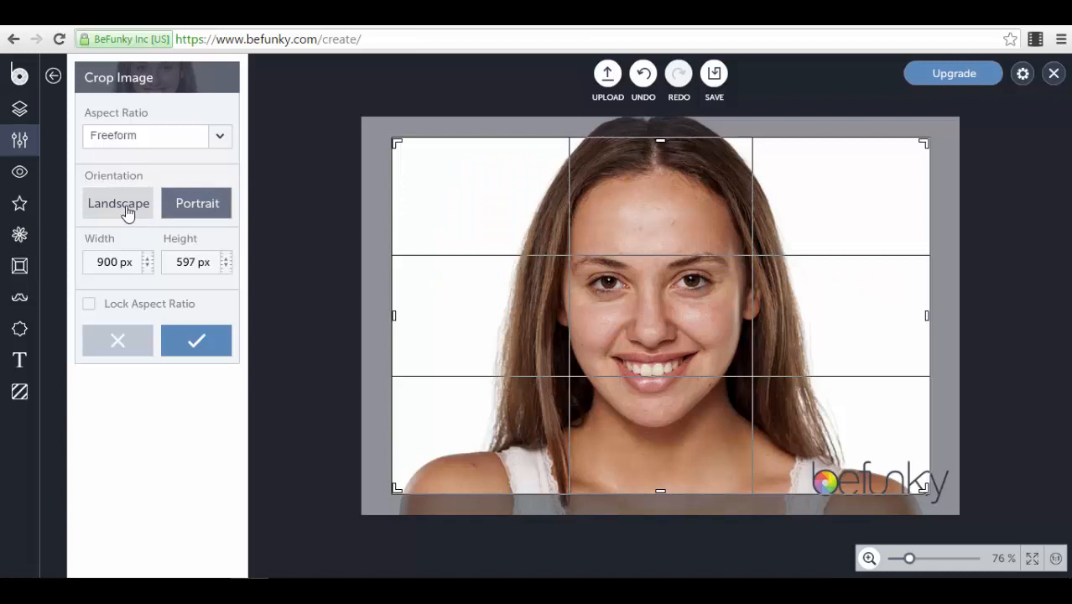
{"action": "left_click", "coordinate": [211, 149]}
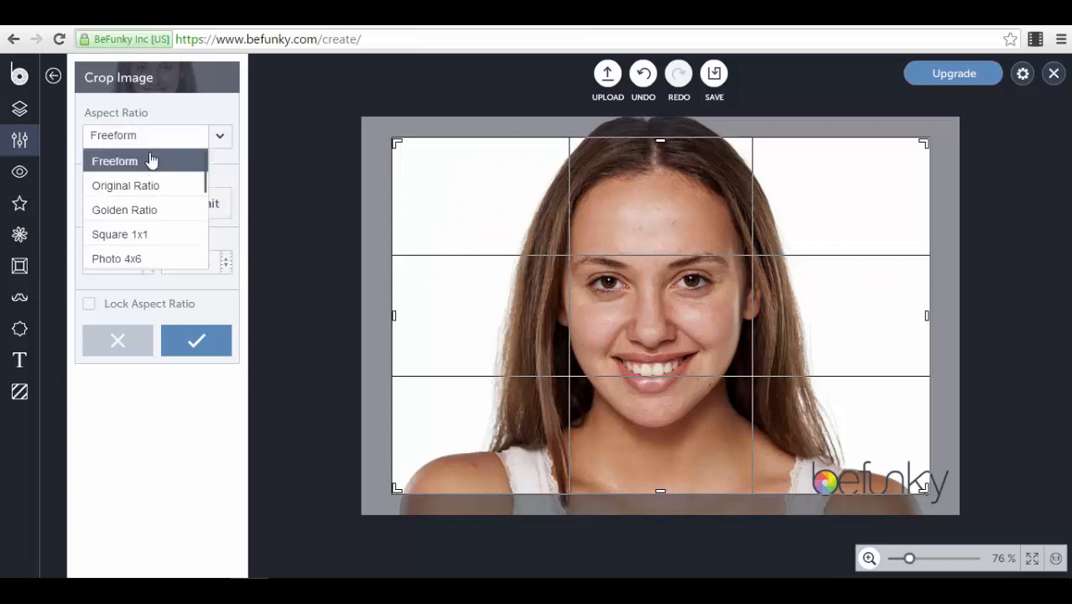
{"action": "left_click", "coordinate": [163, 215]}
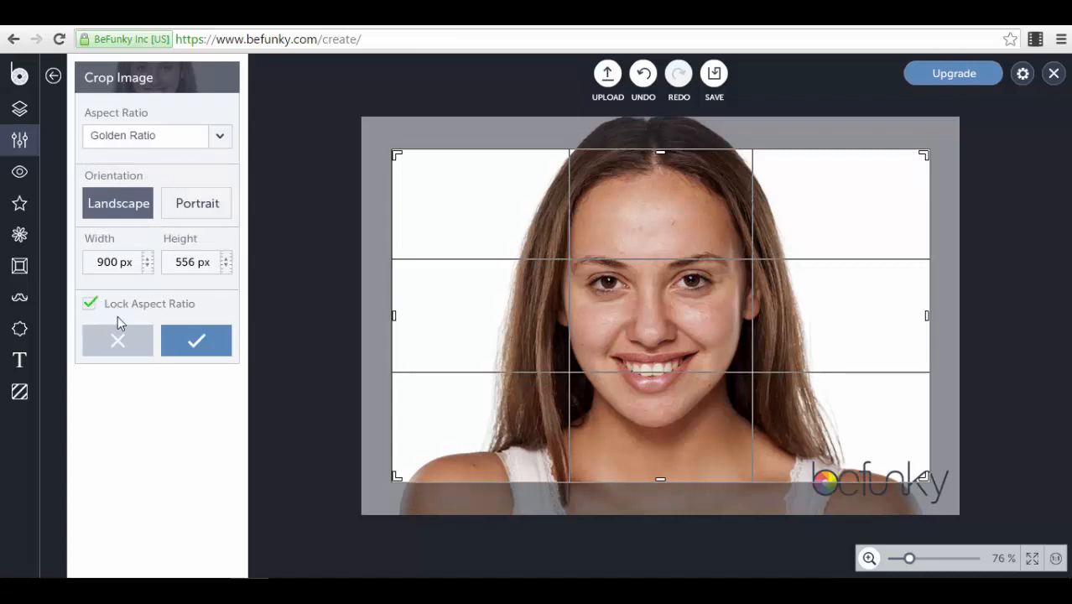
{"action": "left_click_drag", "start_coordinate": [398, 156], "coordinate": [376, 180]}
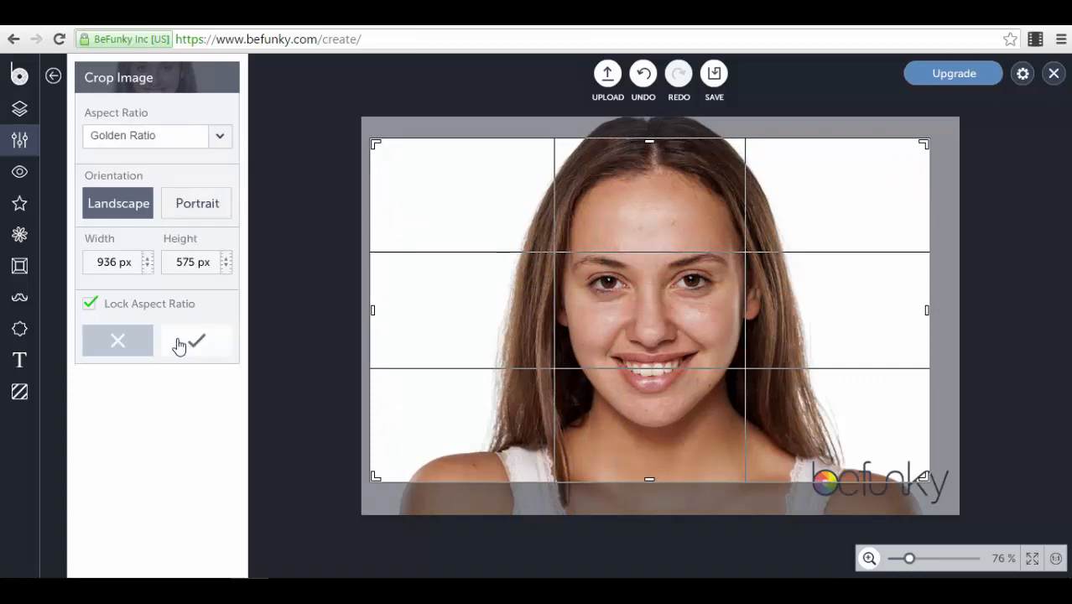
{"action": "left_click", "coordinate": [118, 341]}
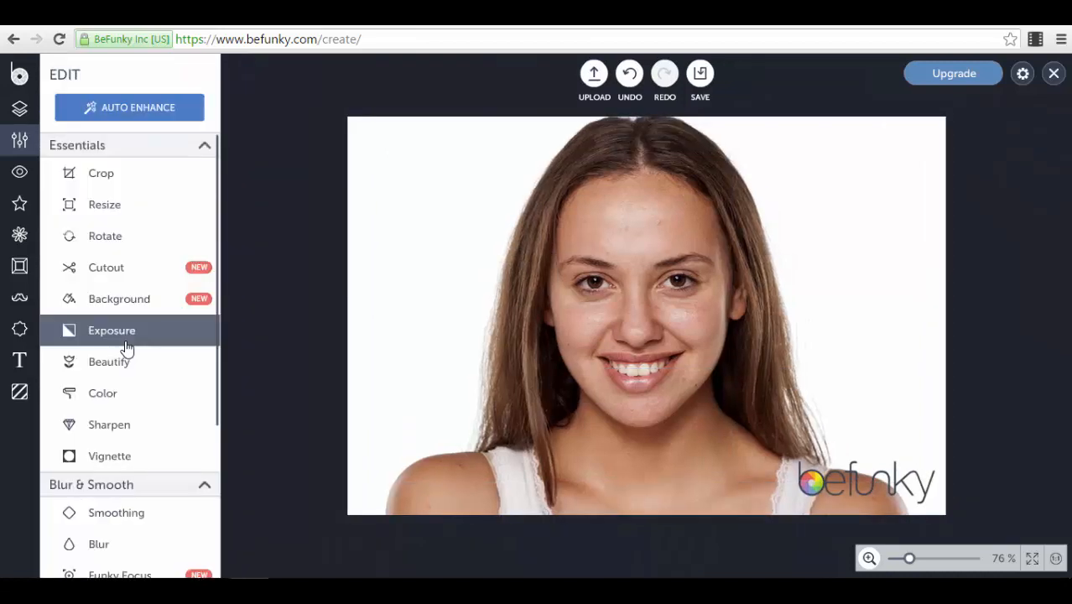
Step: Examine the Resize settings and the Background tool's Paint mode, leaving both without applying changes
{"action": "left_click", "coordinate": [147, 218]}
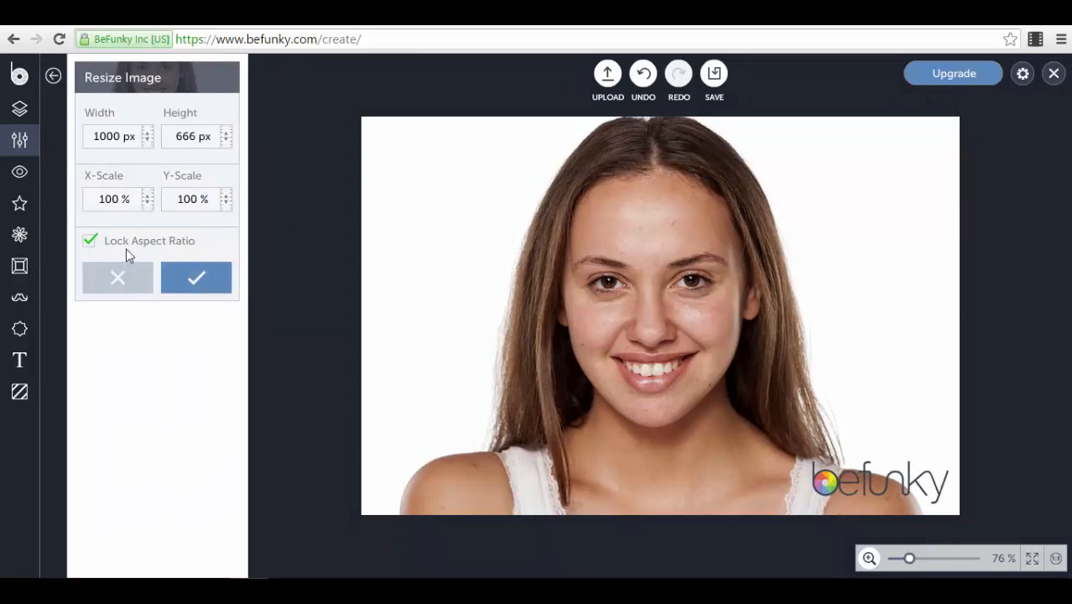
{"action": "left_click", "coordinate": [109, 284]}
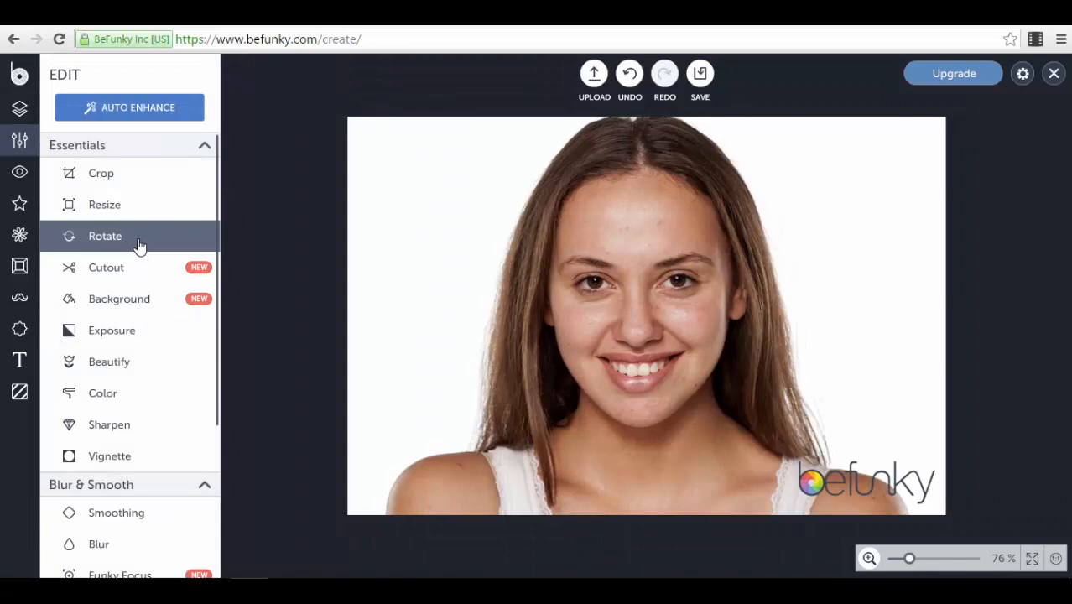
{"action": "left_click", "coordinate": [137, 300]}
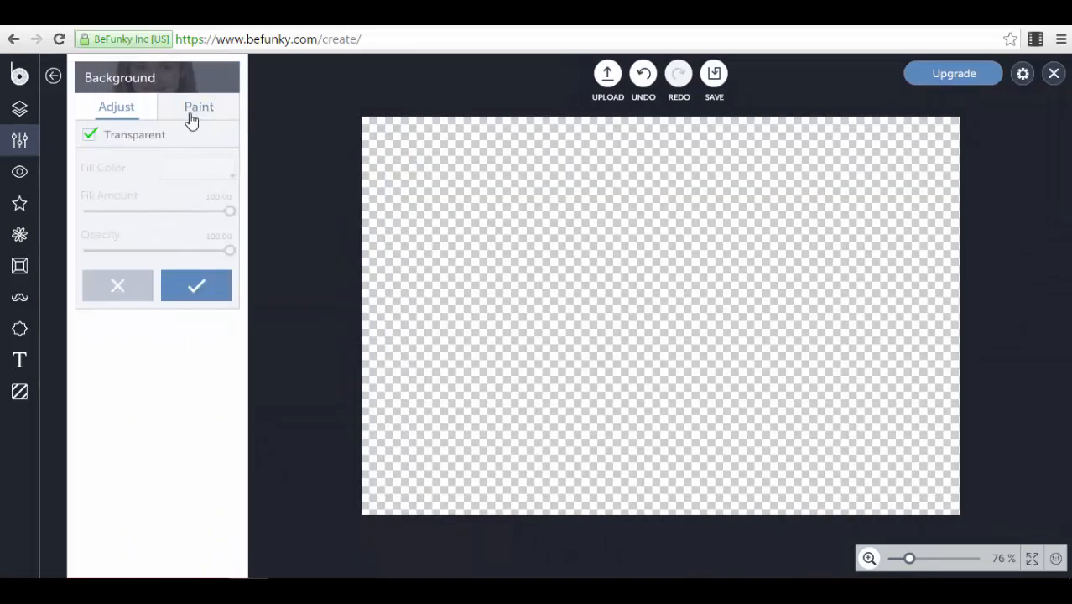
{"action": "left_click", "coordinate": [190, 114]}
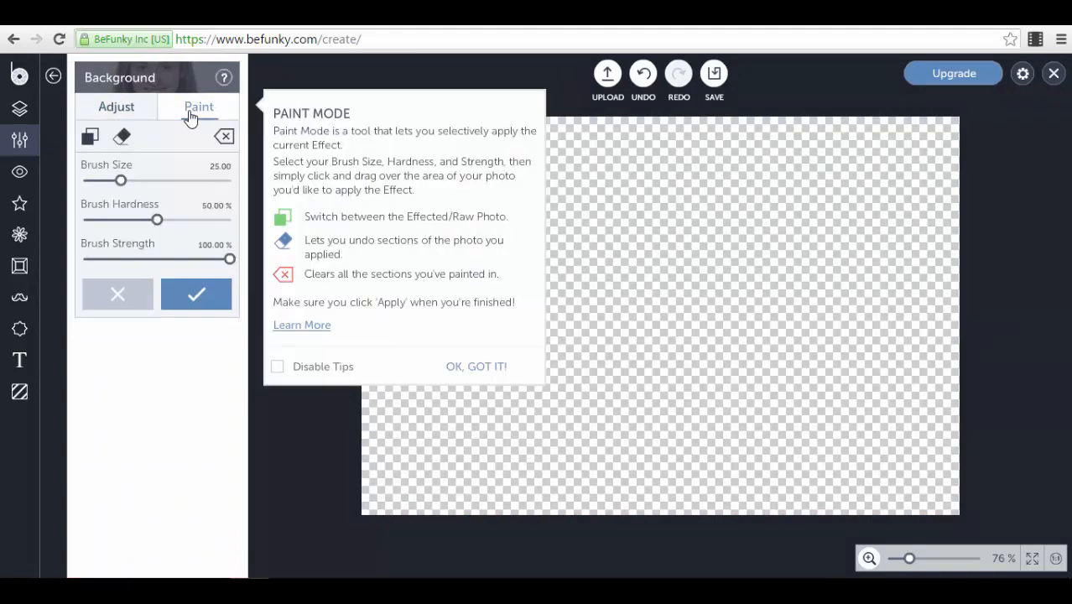
{"action": "left_click", "coordinate": [118, 295]}
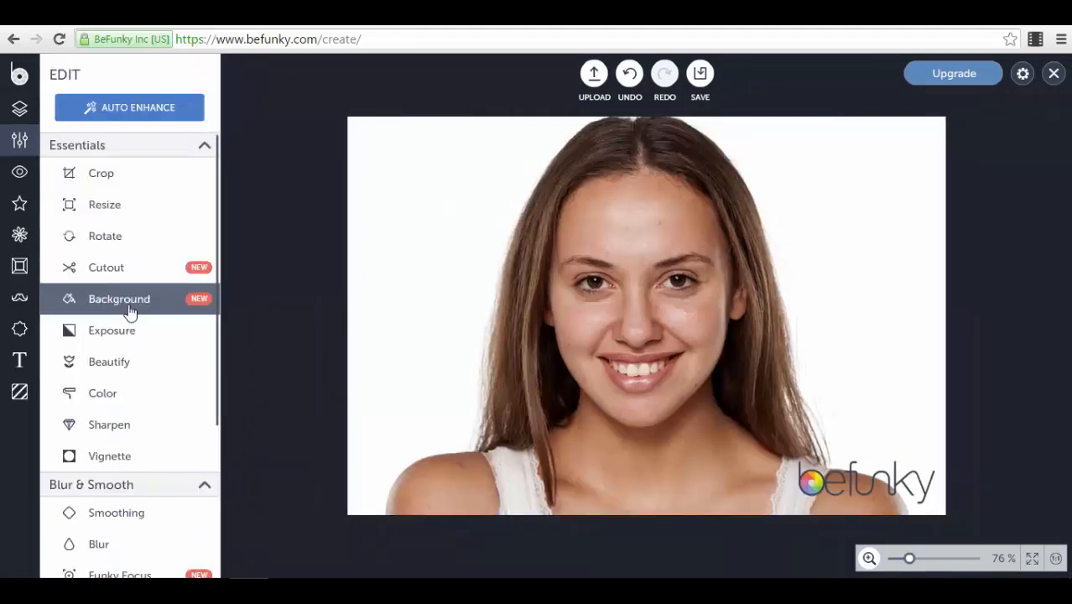
Step: Try an Exposure adjustment on the portrait with contrast at 48 and highlights at 12, and discard it
{"action": "left_click", "coordinate": [141, 344]}
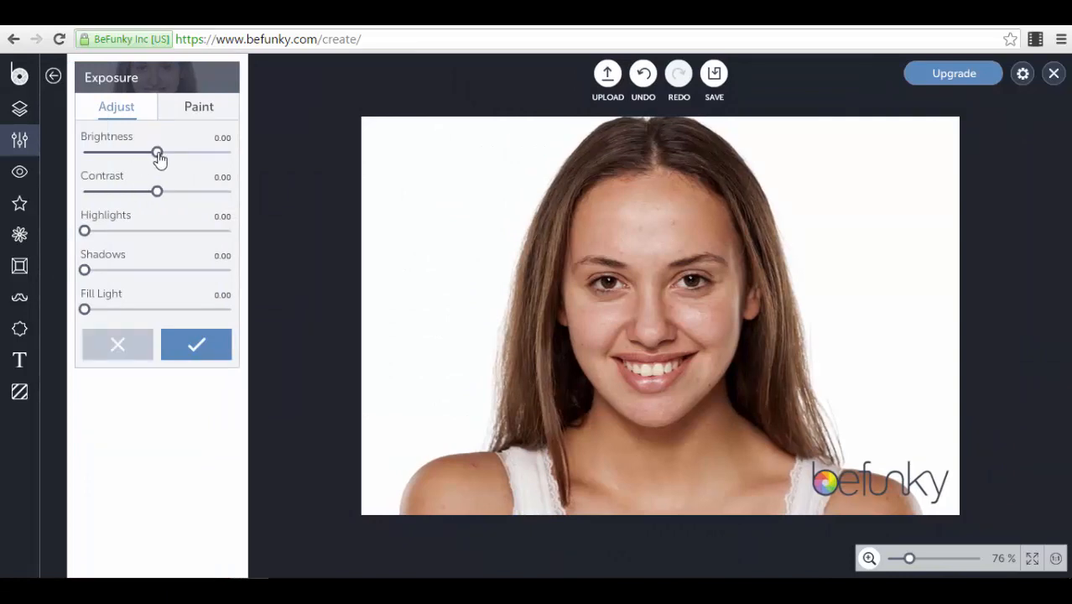
{"action": "left_click_drag", "start_coordinate": [160, 159], "coordinate": [194, 196]}
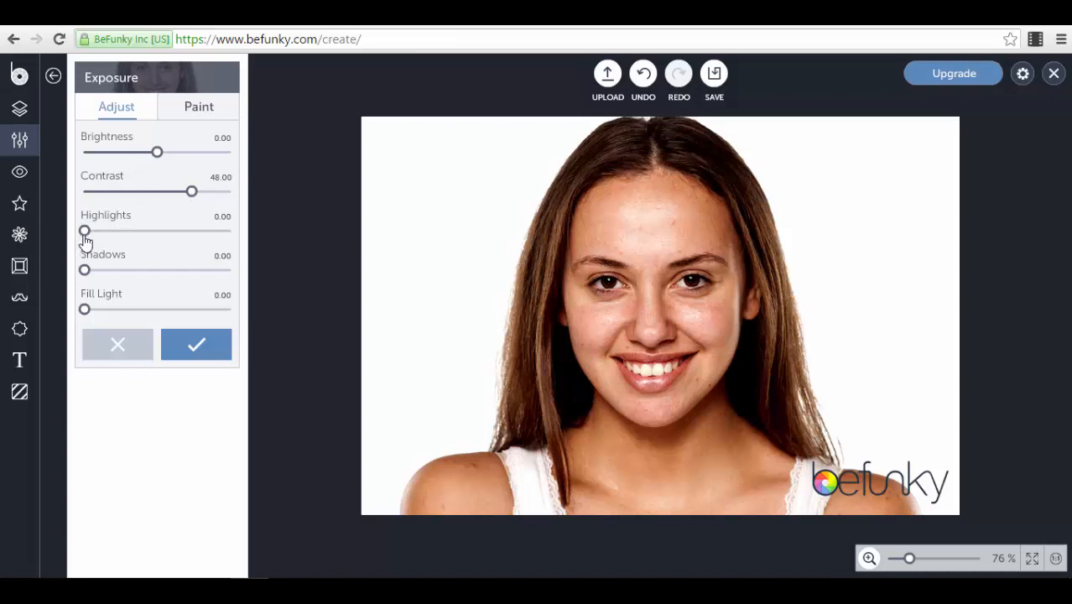
{"action": "mouse_move", "coordinate": [84, 233]}
{"action": "left_mouse_down"}
{"action": "mouse_move", "coordinate": [151, 232]}
{"action": "mouse_move", "coordinate": [102, 231]}
{"action": "left_mouse_up"}
{"action": "left_click_drag", "start_coordinate": [84, 273], "coordinate": [48, 275]}
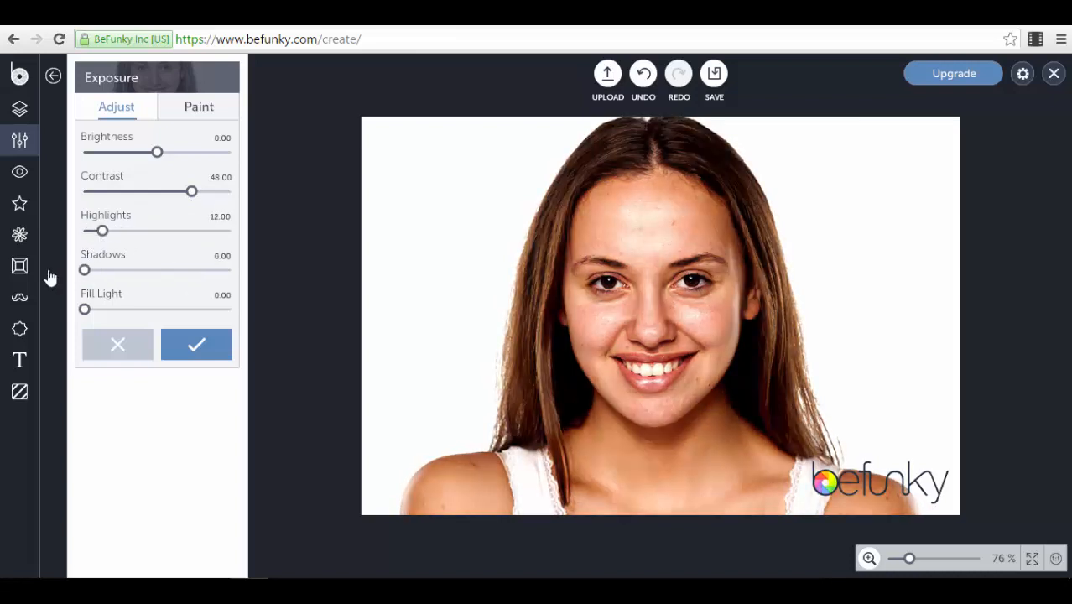
{"action": "mouse_move", "coordinate": [88, 314]}
{"action": "left_mouse_down"}
{"action": "mouse_move", "coordinate": [177, 314]}
{"action": "mouse_move", "coordinate": [72, 307]}
{"action": "left_mouse_up"}
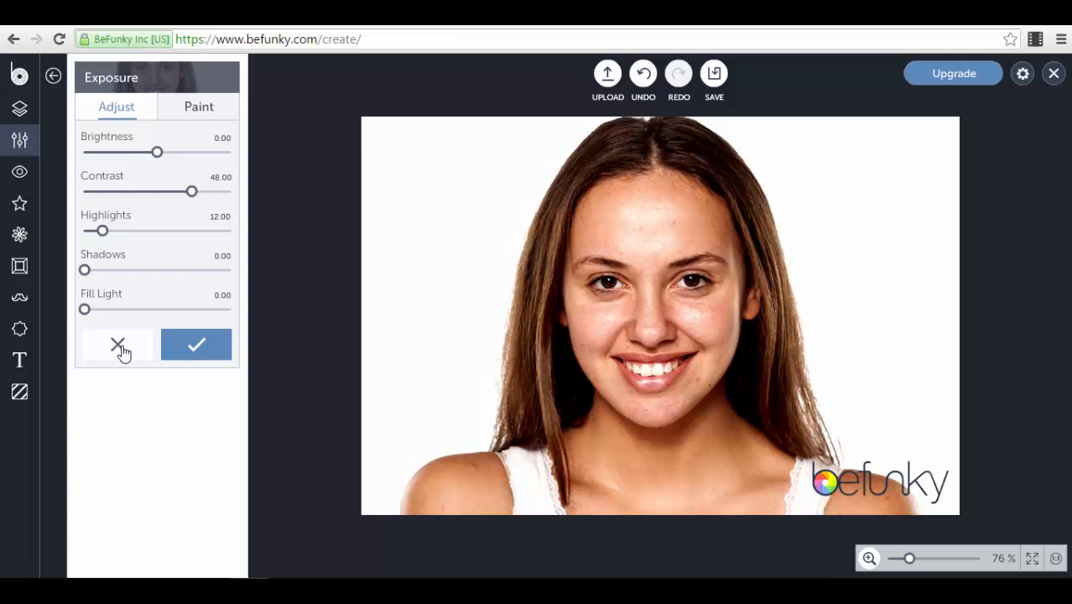
{"action": "left_click", "coordinate": [120, 349]}
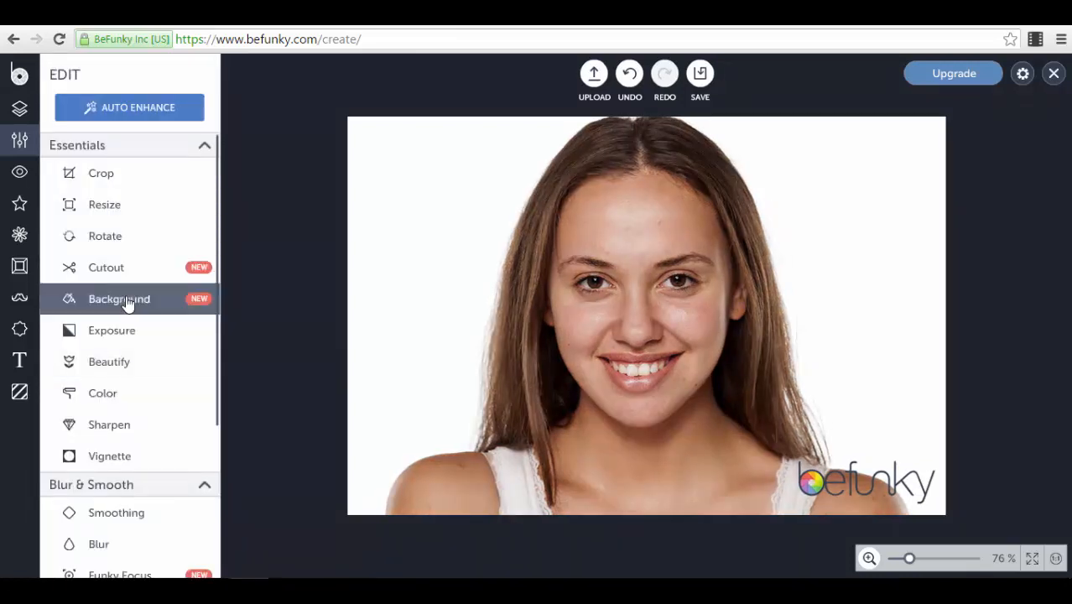
Step: Try a different Beautify amount on the portrait and cancel the effect
{"action": "left_click", "coordinate": [148, 366]}
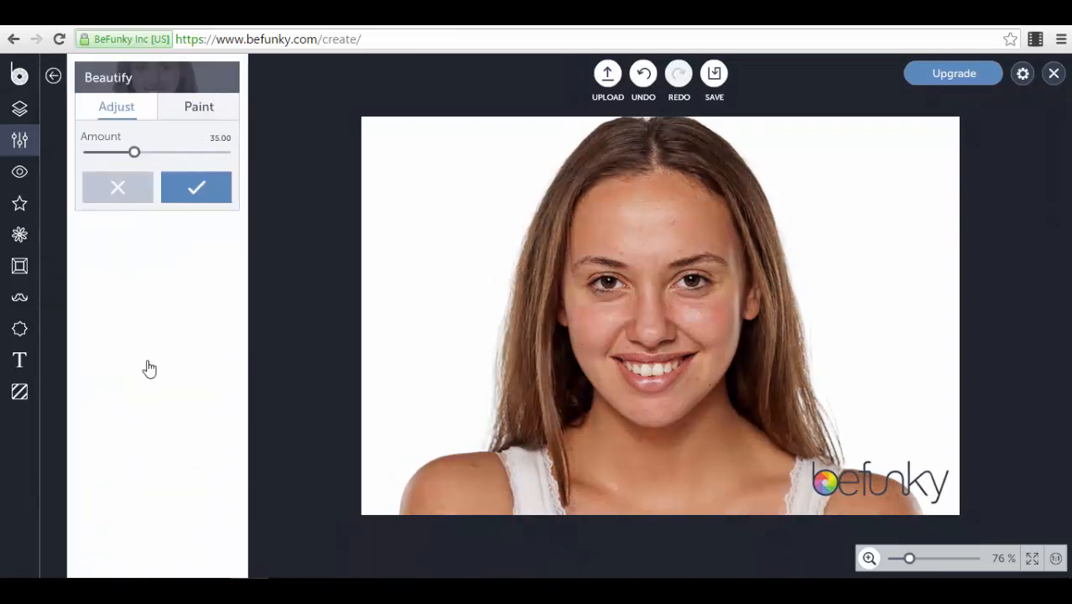
{"action": "mouse_move", "coordinate": [134, 155]}
{"action": "left_mouse_down"}
{"action": "mouse_move", "coordinate": [194, 155]}
{"action": "mouse_move", "coordinate": [112, 160]}
{"action": "mouse_move", "coordinate": [172, 172]}
{"action": "mouse_move", "coordinate": [142, 172]}
{"action": "left_mouse_up"}
{"action": "left_click", "coordinate": [133, 194]}
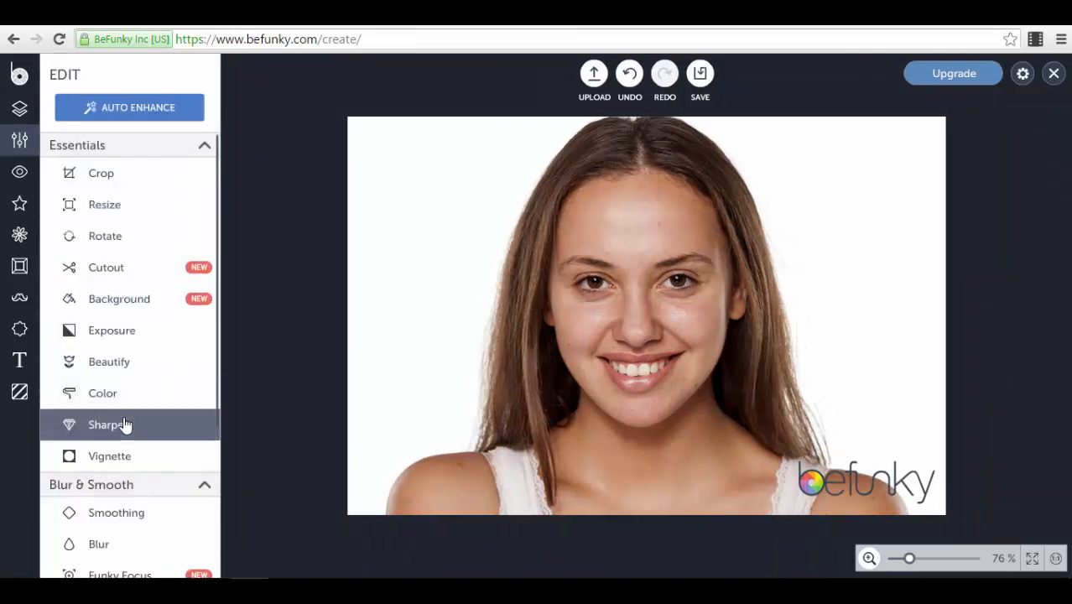
Step: Try a Color adjustment on the portrait with hue 74, saturation -48 and temperature -38, and discard it
{"action": "left_click", "coordinate": [126, 392]}
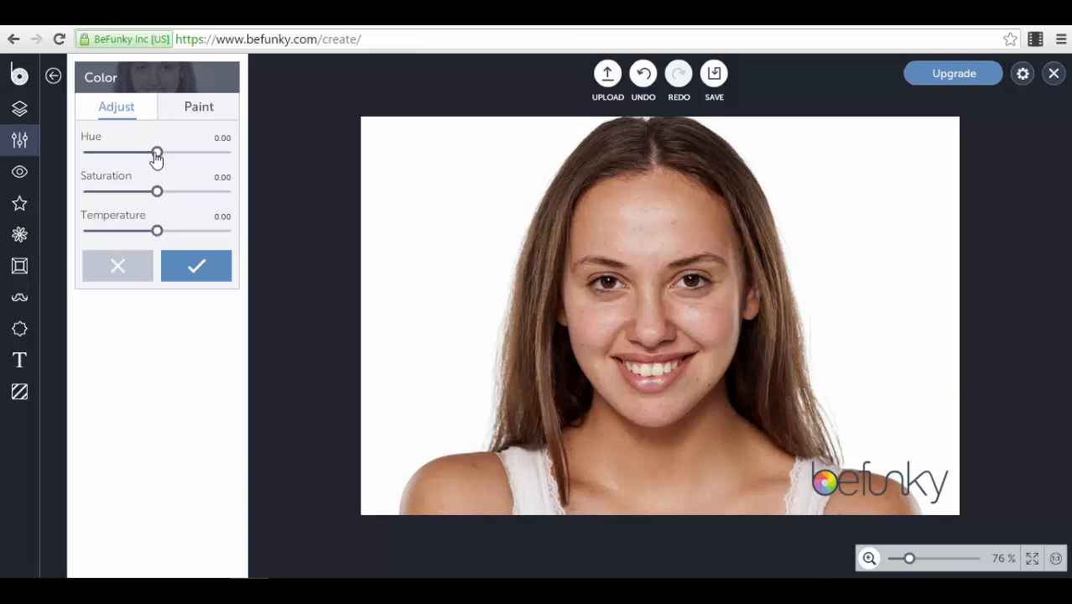
{"action": "left_click_drag", "start_coordinate": [156, 153], "coordinate": [123, 195]}
{"action": "left_click_drag", "start_coordinate": [156, 232], "coordinate": [101, 250]}
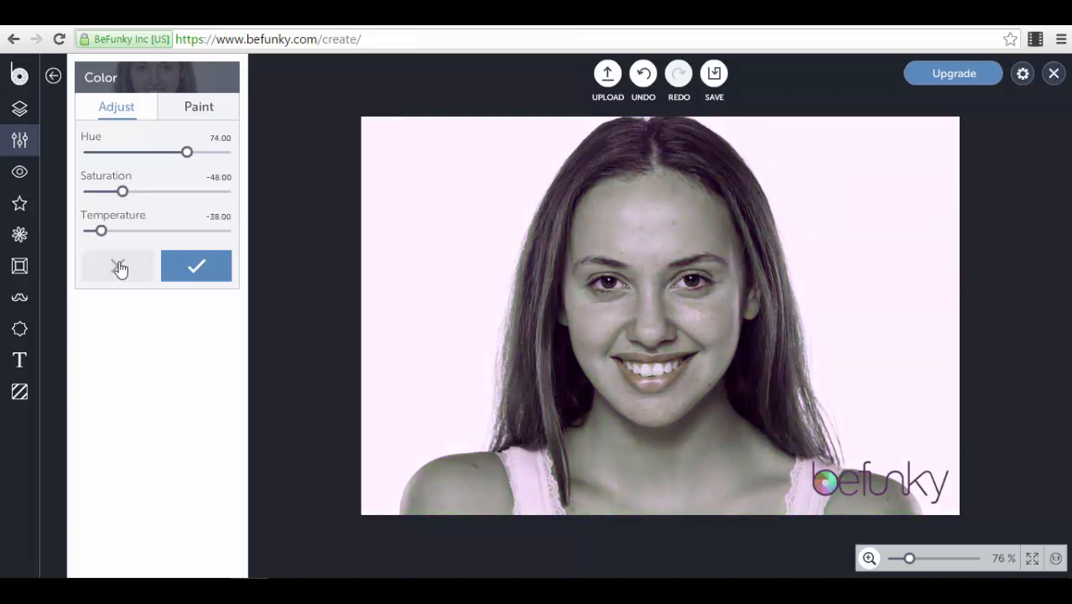
{"action": "left_click", "coordinate": [116, 266]}
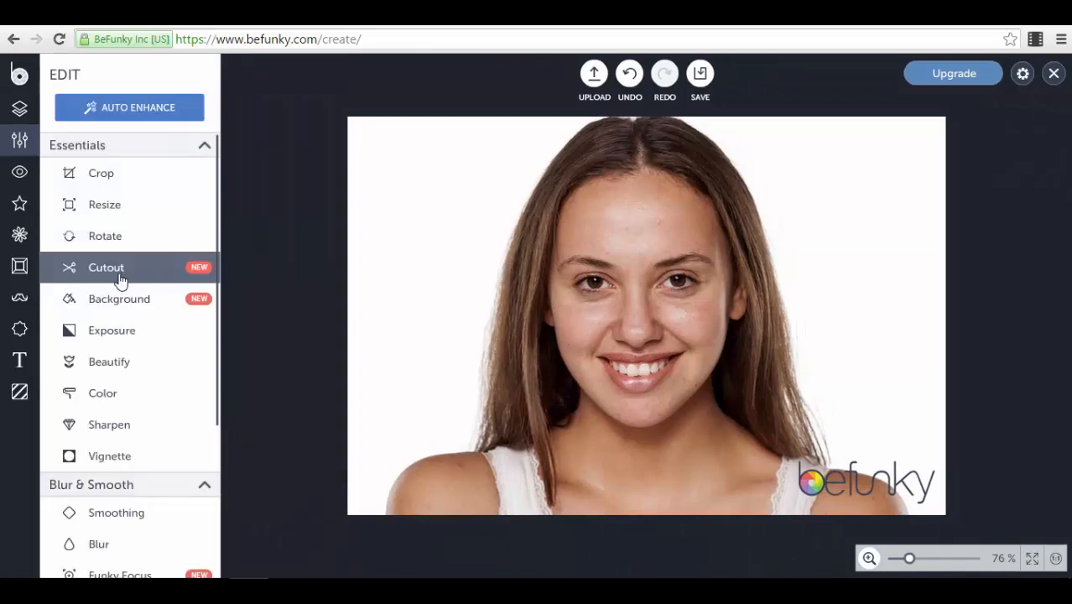
Step: Try Sharpen on the portrait with an amount of 82 and preview the default Vignette, cancelling both effects
{"action": "left_click", "coordinate": [130, 439]}
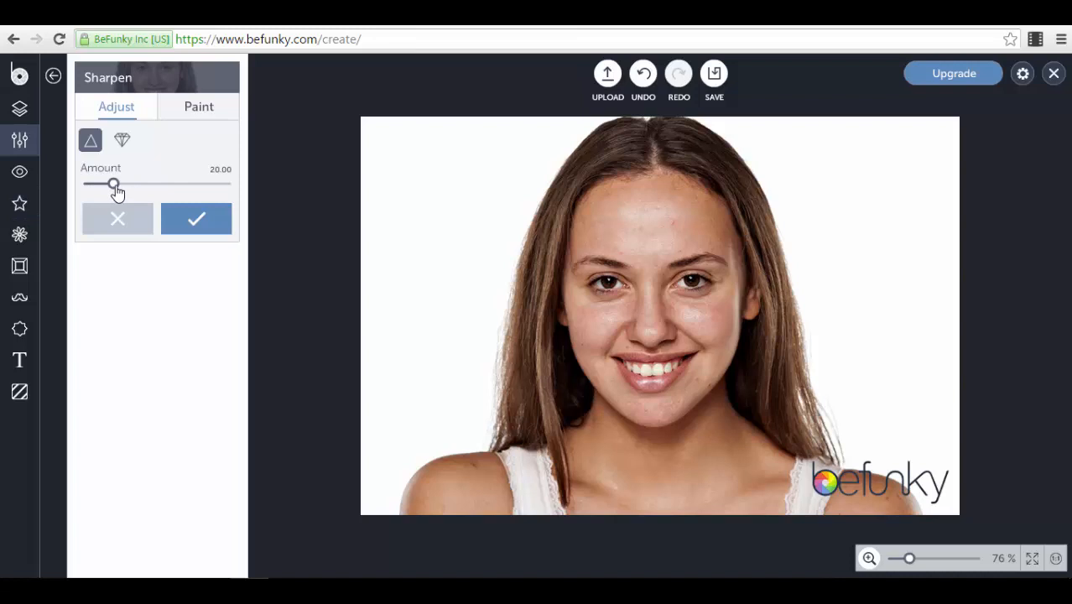
{"action": "left_click_drag", "start_coordinate": [118, 191], "coordinate": [209, 205]}
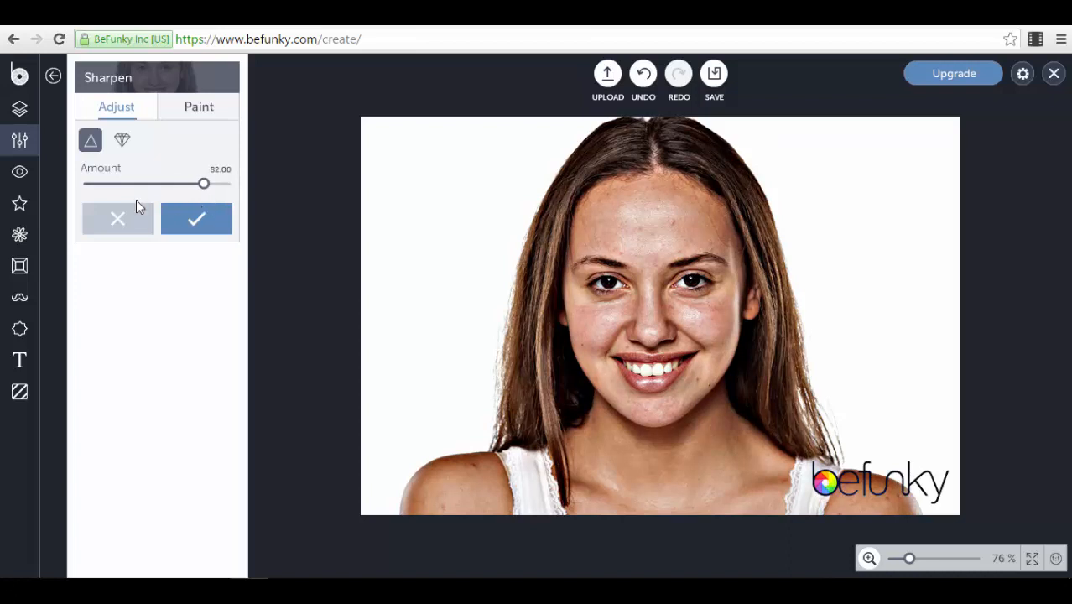
{"action": "left_click", "coordinate": [122, 220]}
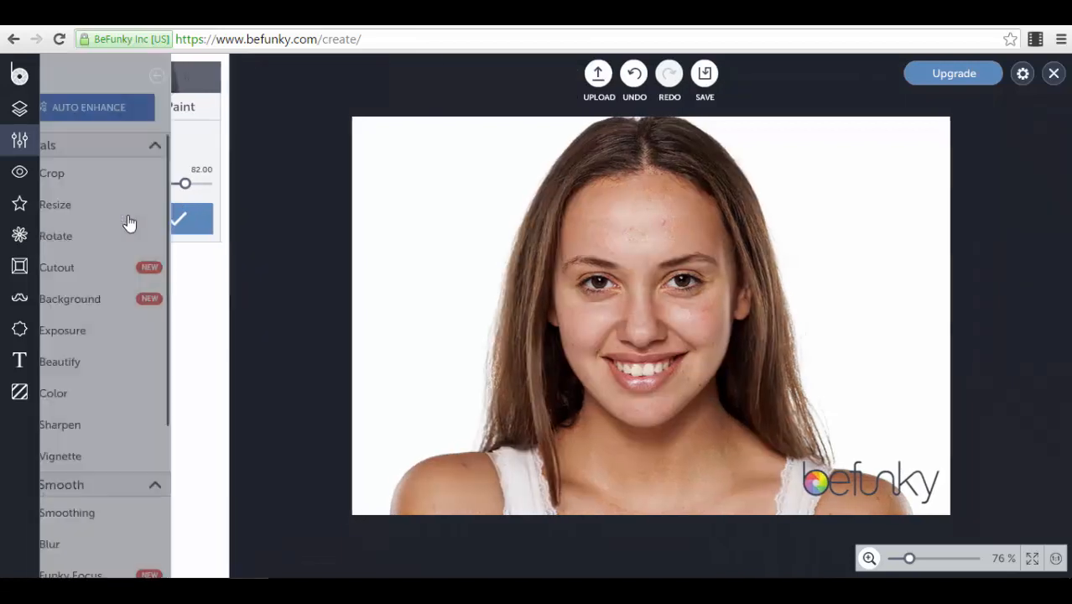
{"action": "left_click", "coordinate": [145, 461]}
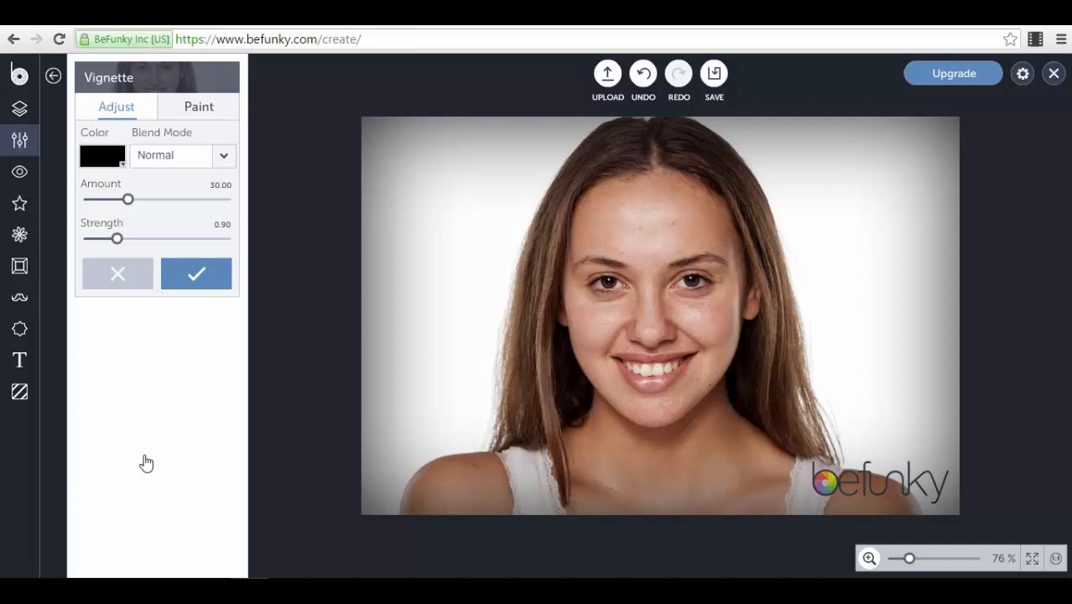
{"action": "left_click", "coordinate": [123, 274]}
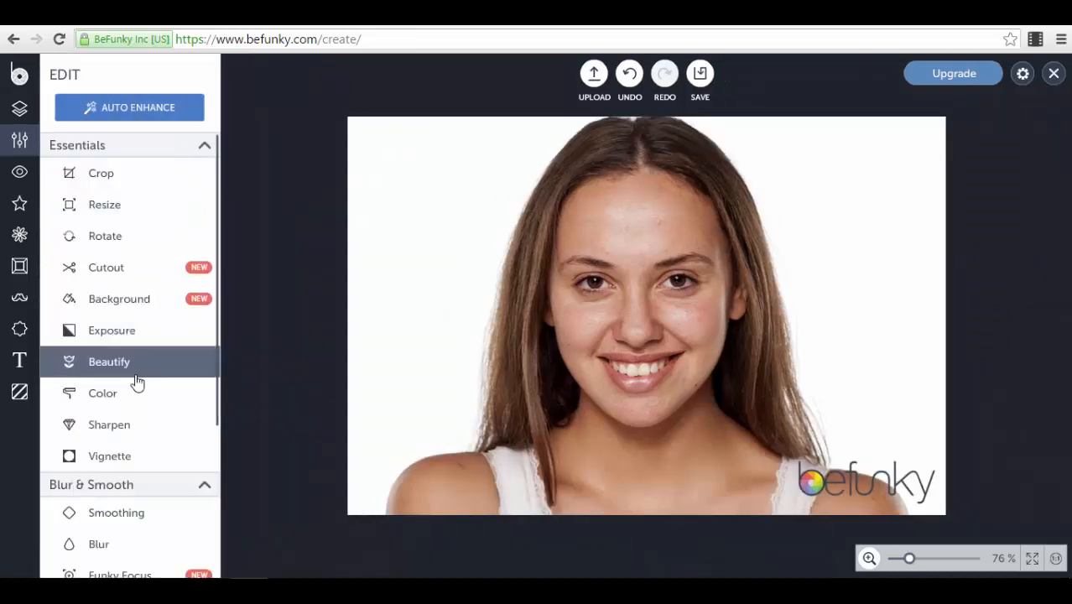
Step: Try Smoothing on the portrait with an amount of 83 and cancel it
{"action": "scroll", "coordinate": [137, 382], "scroll_direction": "down", "scroll_amount": 3}
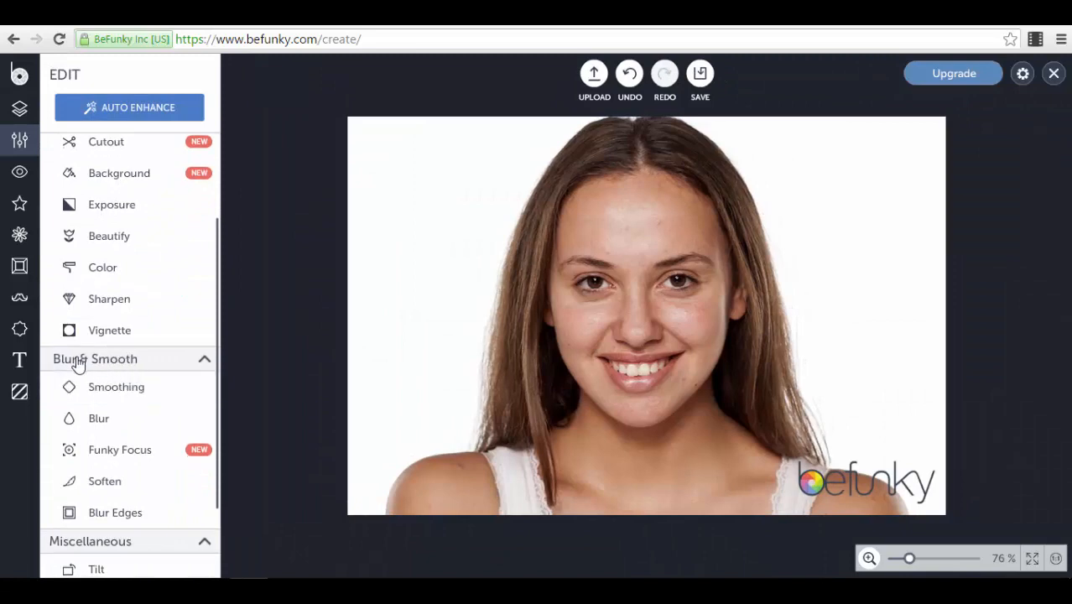
{"action": "left_click", "coordinate": [144, 393]}
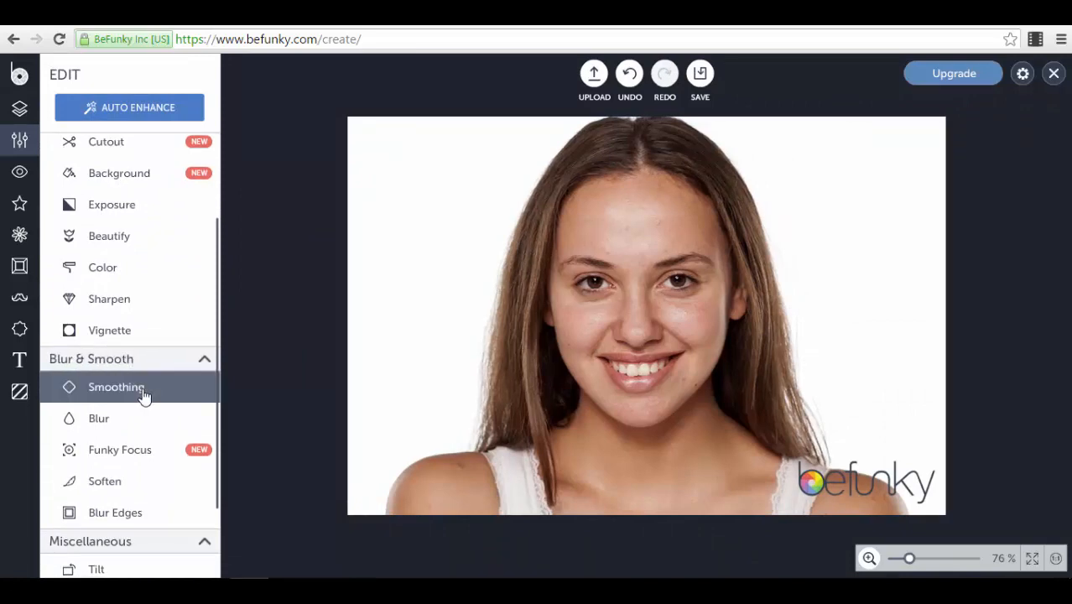
{"action": "left_click", "coordinate": [184, 397]}
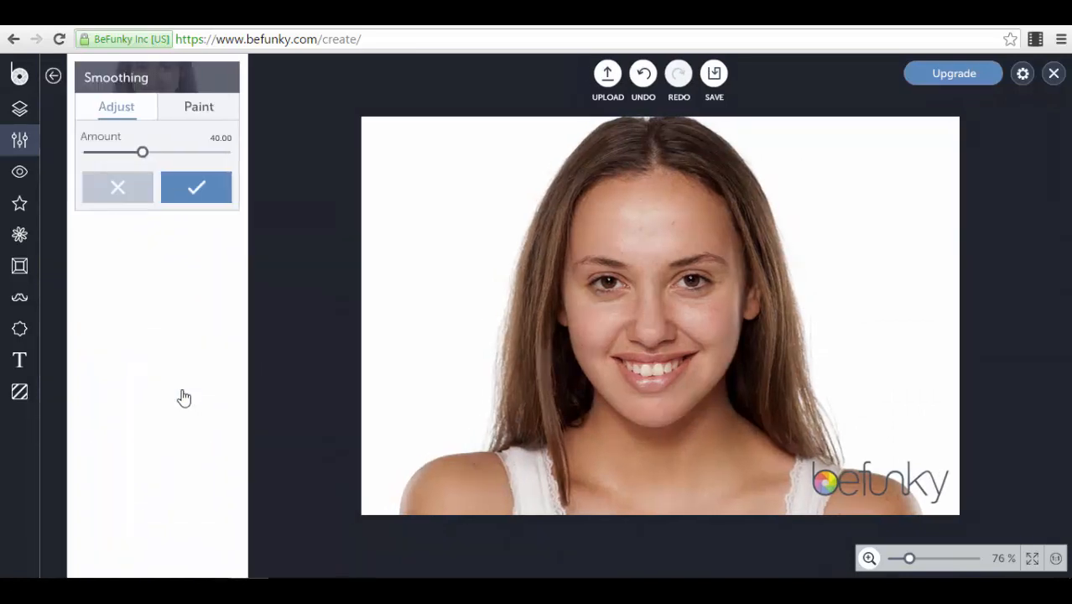
{"action": "left_click_drag", "start_coordinate": [149, 153], "coordinate": [205, 168]}
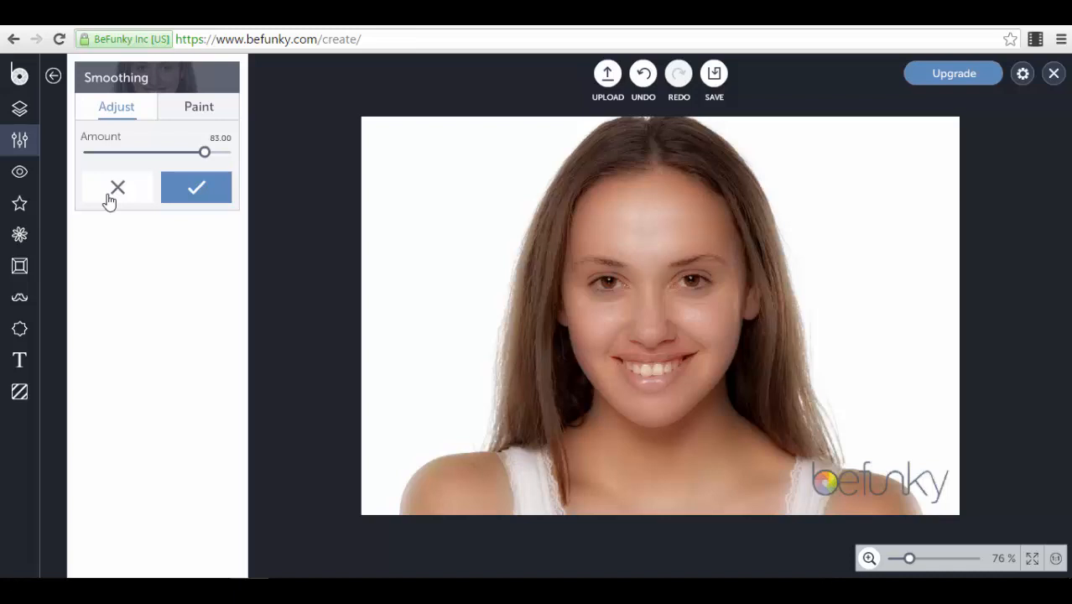
{"action": "left_click", "coordinate": [109, 201]}
Step: Try Blur on the portrait with an amount of 13 and cancel it
{"action": "left_click", "coordinate": [118, 426]}
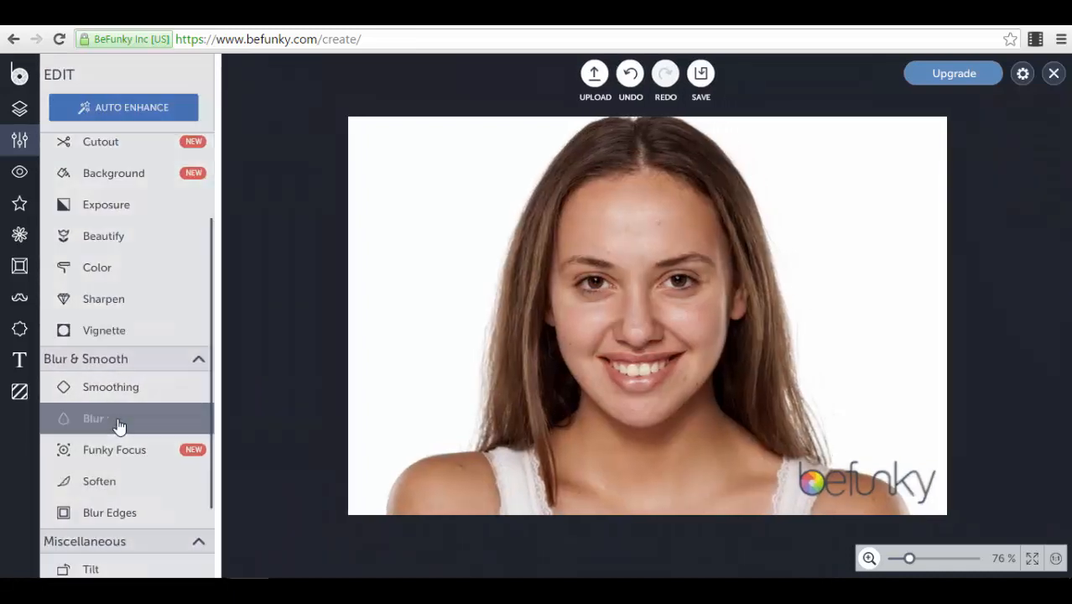
{"action": "left_click_drag", "start_coordinate": [90, 156], "coordinate": [148, 163]}
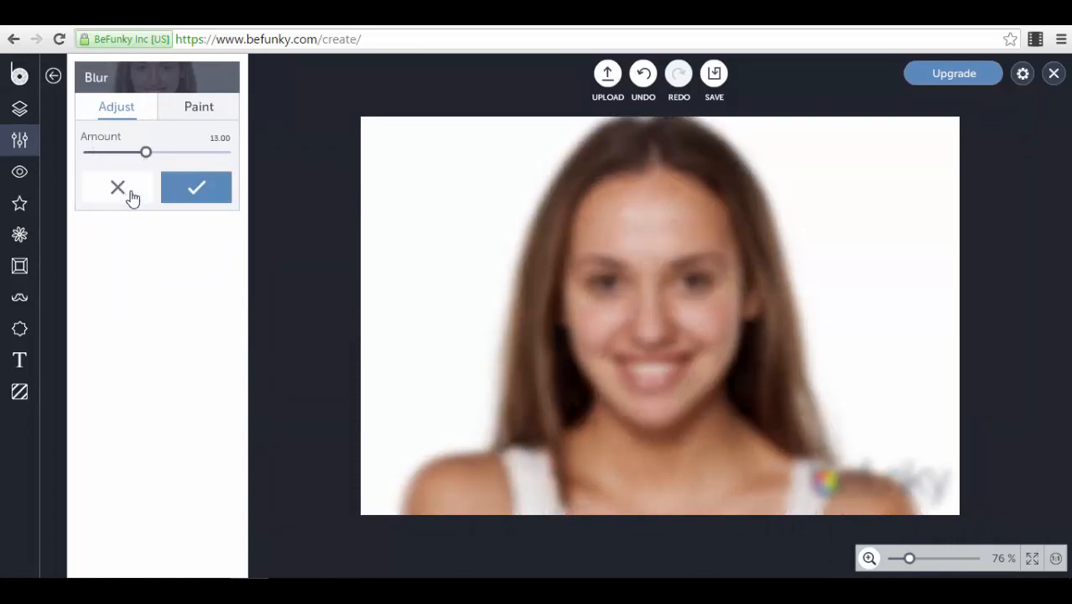
{"action": "left_click", "coordinate": [130, 194]}
Step: Try a radial Funky Focus with an adjusted focal region around the face and a blur amount of 26, and cancel it
{"action": "scroll", "coordinate": [140, 411], "scroll_direction": "down", "scroll_amount": 2}
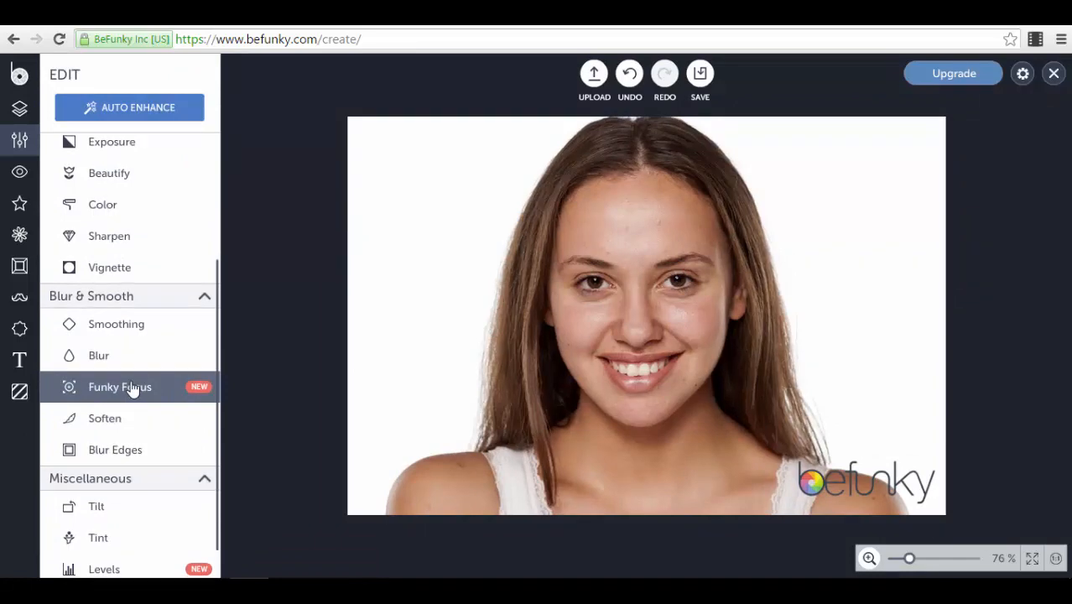
{"action": "left_click", "coordinate": [132, 390]}
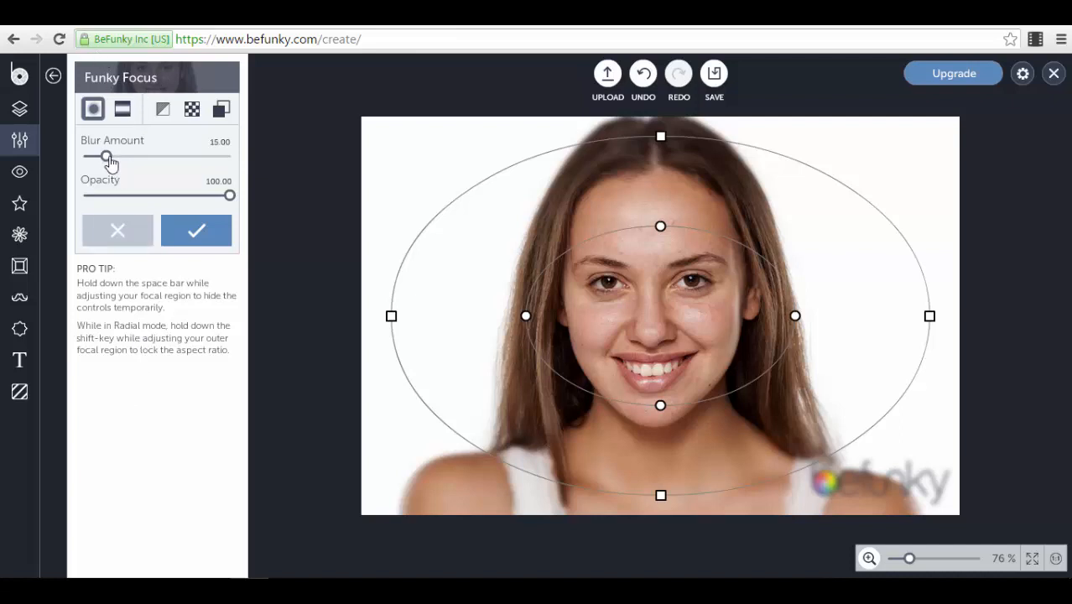
{"action": "left_click_drag", "start_coordinate": [107, 158], "coordinate": [154, 168]}
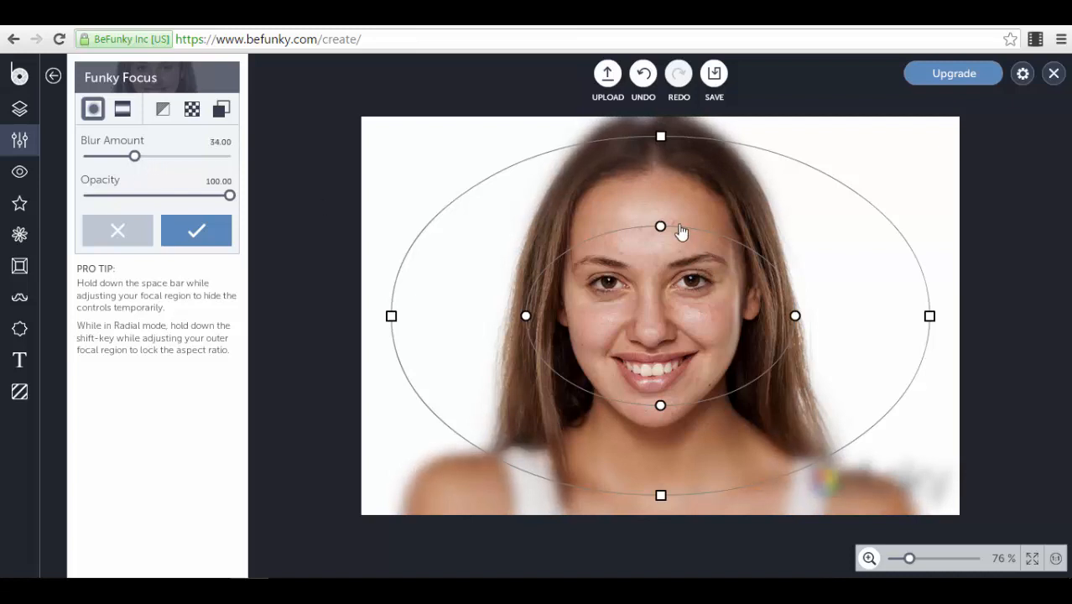
{"action": "left_click_drag", "start_coordinate": [660, 225], "coordinate": [613, 204]}
{"action": "left_click_drag", "start_coordinate": [653, 261], "coordinate": [660, 235]}
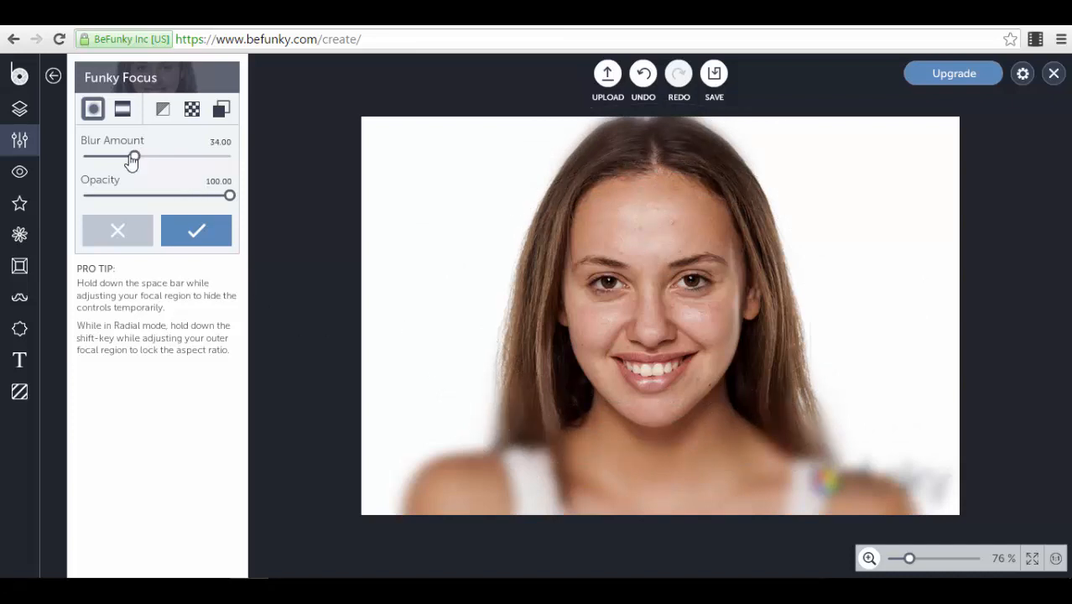
{"action": "left_click_drag", "start_coordinate": [134, 158], "coordinate": [123, 161]}
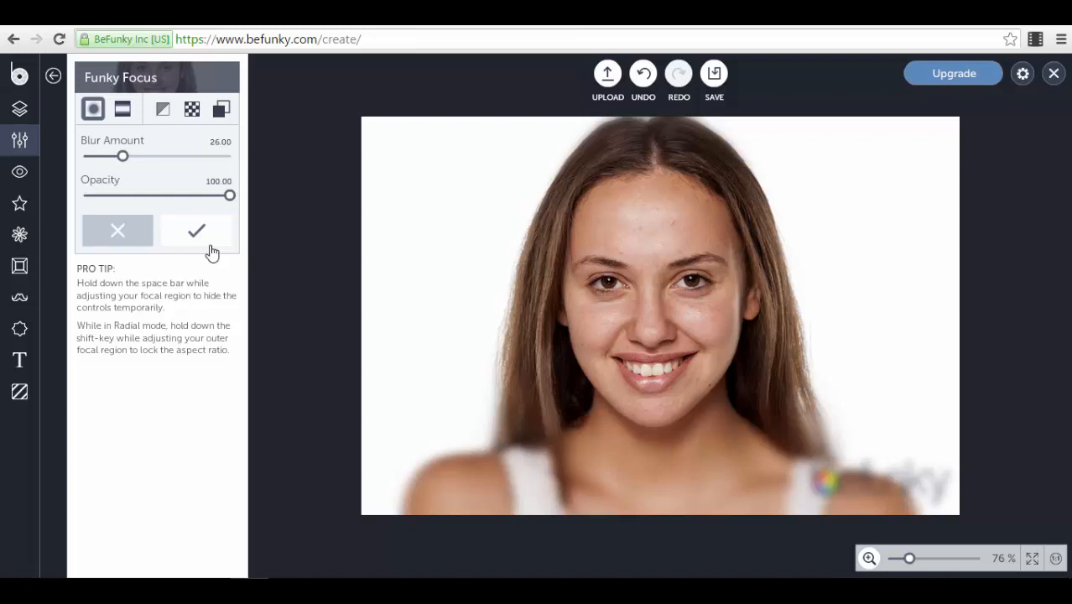
{"action": "left_click", "coordinate": [126, 237]}
Step: Switch to the Touch Up tools, try the Wrinkles tool with a strength of 52, and leave the tool
{"action": "scroll", "coordinate": [139, 378], "scroll_direction": "down", "scroll_amount": 1}
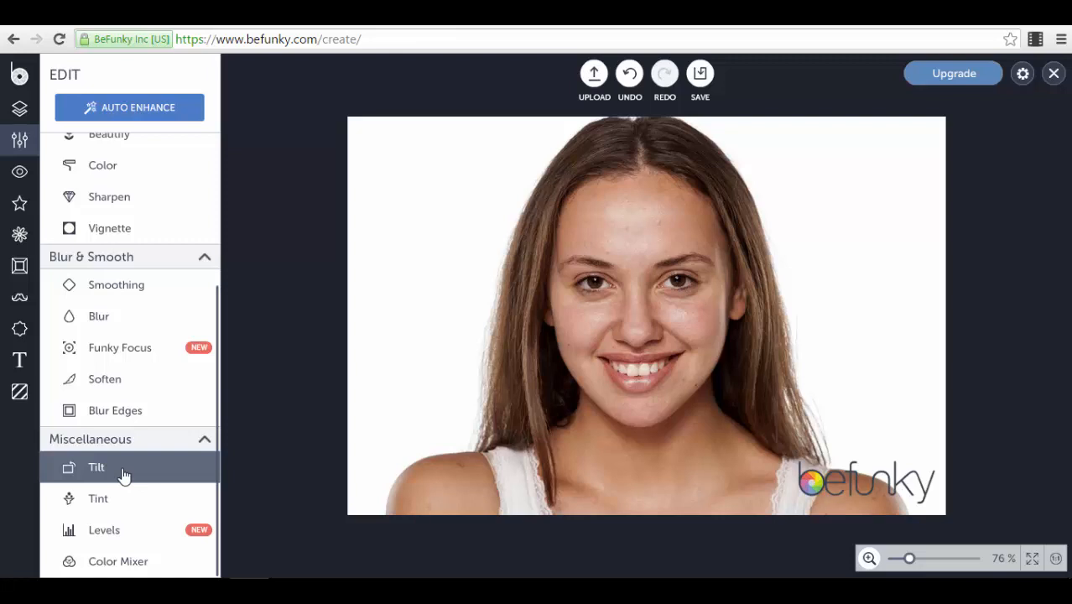
{"action": "left_click", "coordinate": [19, 177]}
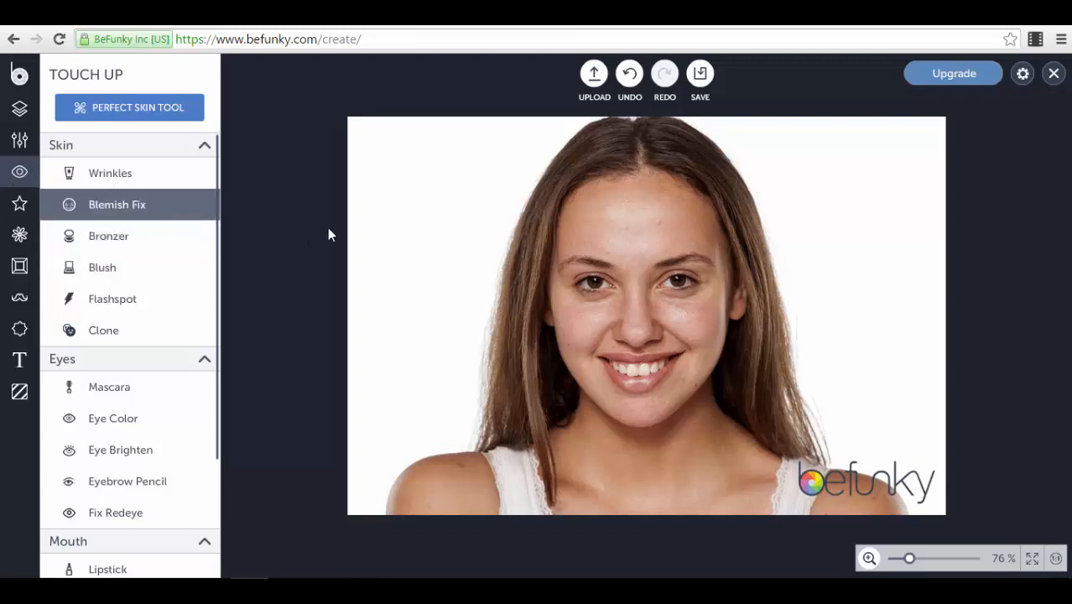
{"action": "left_click", "coordinate": [144, 172]}
{"action": "mouse_move", "coordinate": [154, 152]}
{"action": "left_mouse_down"}
{"action": "mouse_move", "coordinate": [214, 156]}
{"action": "mouse_move", "coordinate": [160, 156]}
{"action": "left_mouse_up"}
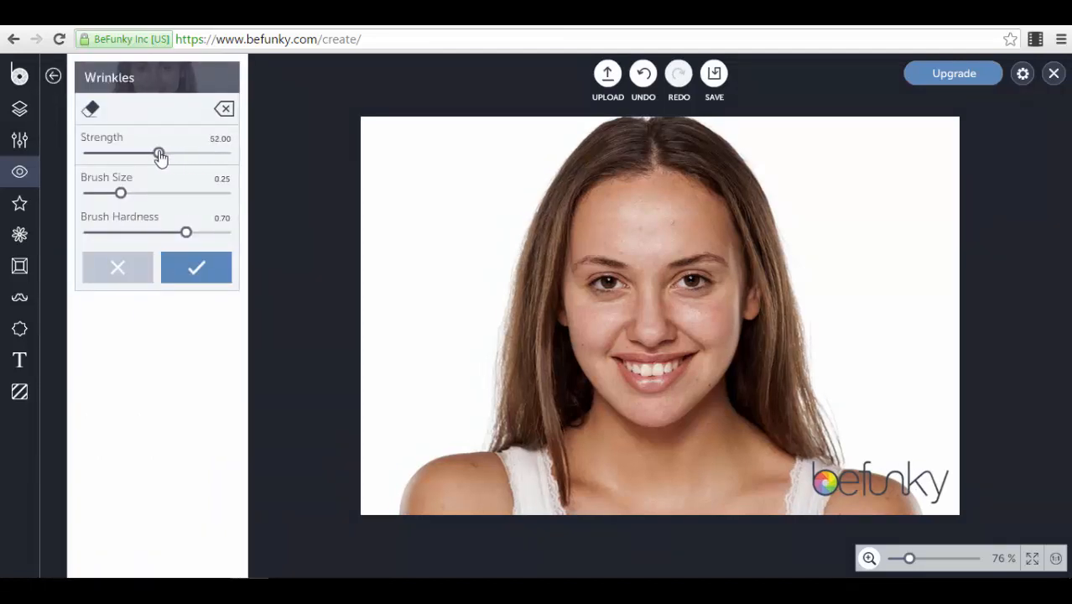
{"action": "left_click", "coordinate": [166, 268]}
Step: Try different brush settings in Blemish Fix and cancel the tool
{"action": "left_click", "coordinate": [168, 211]}
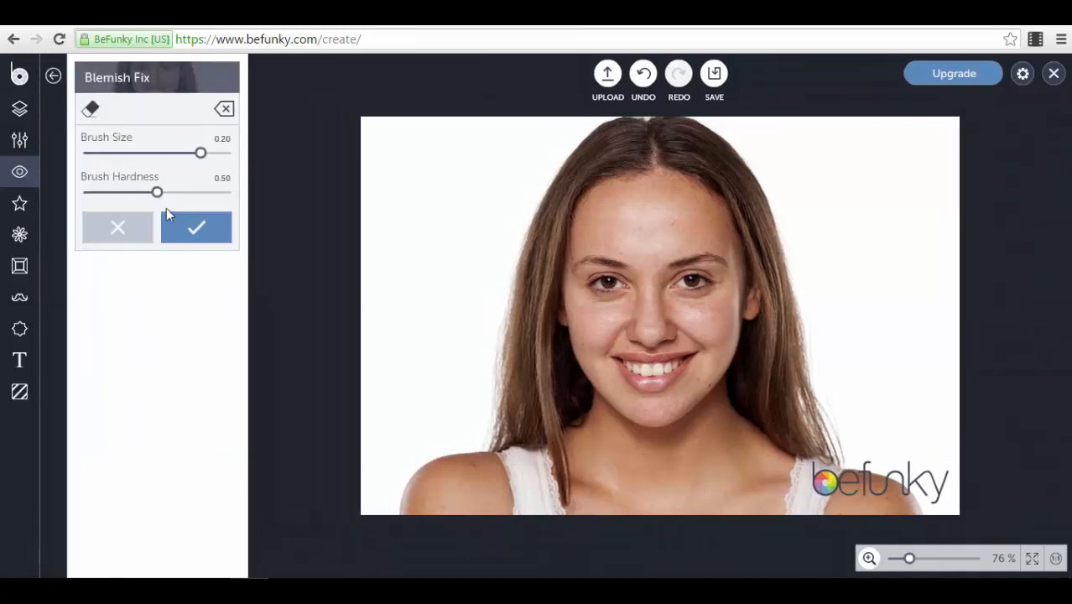
{"action": "mouse_move", "coordinate": [201, 163]}
{"action": "left_mouse_down"}
{"action": "mouse_move", "coordinate": [135, 160]}
{"action": "mouse_move", "coordinate": [204, 170]}
{"action": "mouse_move", "coordinate": [196, 191]}
{"action": "mouse_move", "coordinate": [134, 200]}
{"action": "left_mouse_up"}
{"action": "left_click", "coordinate": [118, 228]}
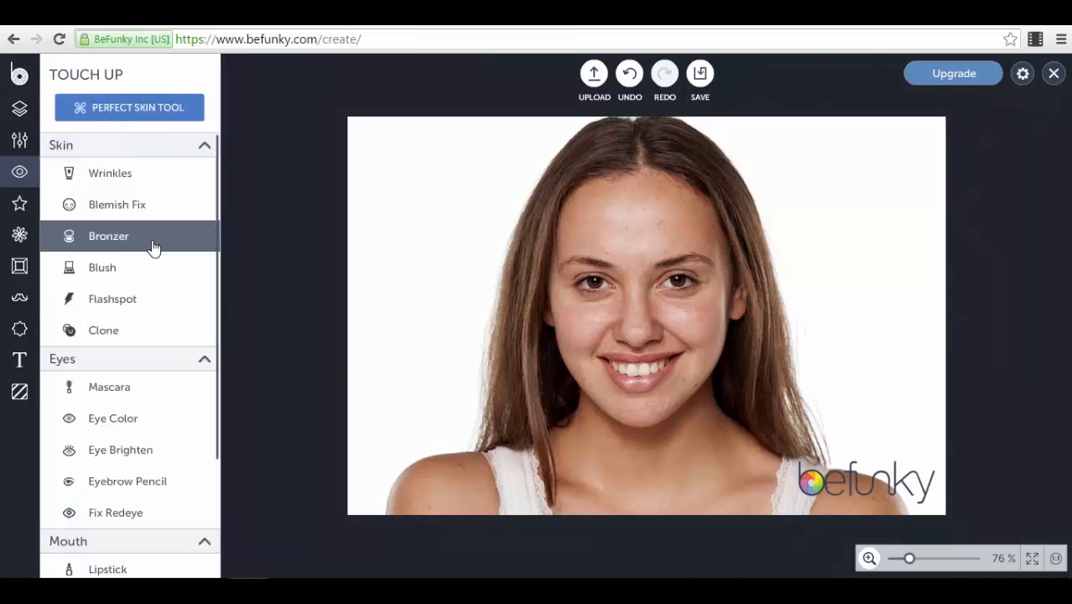
Step: Try Bronzer on the forehead at strength 1.00, adjust its brush size and hardness, and cancel it
{"action": "left_click", "coordinate": [152, 246]}
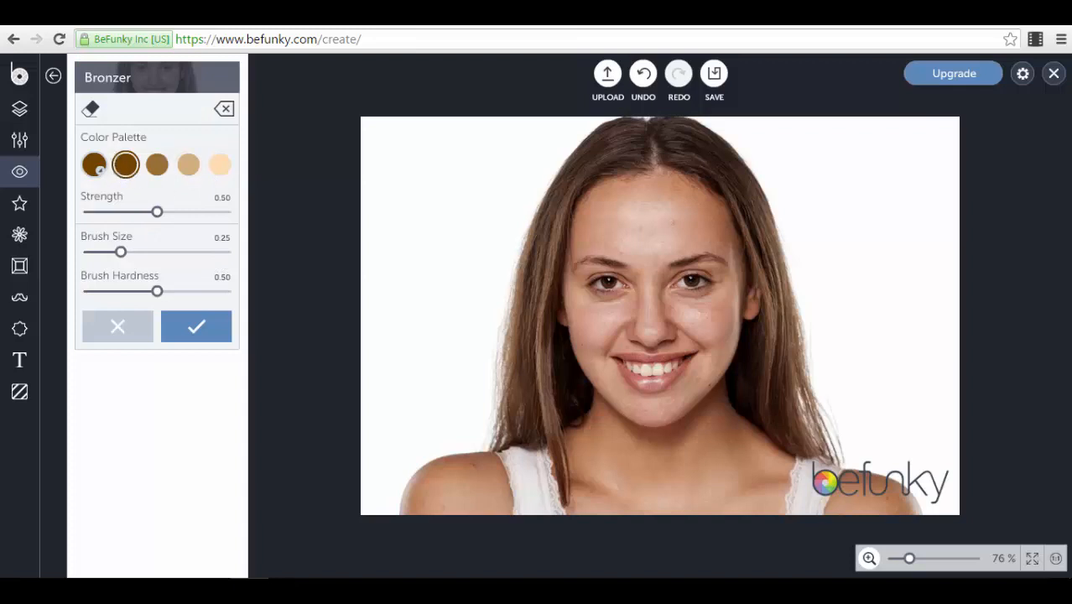
{"action": "mouse_move", "coordinate": [599, 204]}
{"action": "left_mouse_down"}
{"action": "mouse_move", "coordinate": [652, 210]}
{"action": "mouse_move", "coordinate": [623, 228]}
{"action": "mouse_move", "coordinate": [561, 233]}
{"action": "mouse_move", "coordinate": [640, 210]}
{"action": "mouse_move", "coordinate": [651, 193]}
{"action": "mouse_move", "coordinate": [660, 192]}
{"action": "mouse_move", "coordinate": [599, 218]}
{"action": "mouse_move", "coordinate": [685, 204]}
{"action": "mouse_move", "coordinate": [633, 196]}
{"action": "mouse_move", "coordinate": [679, 193]}
{"action": "mouse_move", "coordinate": [609, 209]}
{"action": "mouse_move", "coordinate": [636, 244]}
{"action": "mouse_move", "coordinate": [607, 235]}
{"action": "mouse_move", "coordinate": [686, 208]}
{"action": "mouse_move", "coordinate": [688, 195]}
{"action": "mouse_move", "coordinate": [721, 234]}
{"action": "mouse_move", "coordinate": [681, 231]}
{"action": "mouse_move", "coordinate": [621, 198]}
{"action": "mouse_move", "coordinate": [581, 213]}
{"action": "mouse_move", "coordinate": [648, 250]}
{"action": "mouse_move", "coordinate": [712, 244]}
{"action": "mouse_move", "coordinate": [608, 234]}
{"action": "mouse_move", "coordinate": [591, 243]}
{"action": "mouse_move", "coordinate": [682, 246]}
{"action": "left_mouse_up"}
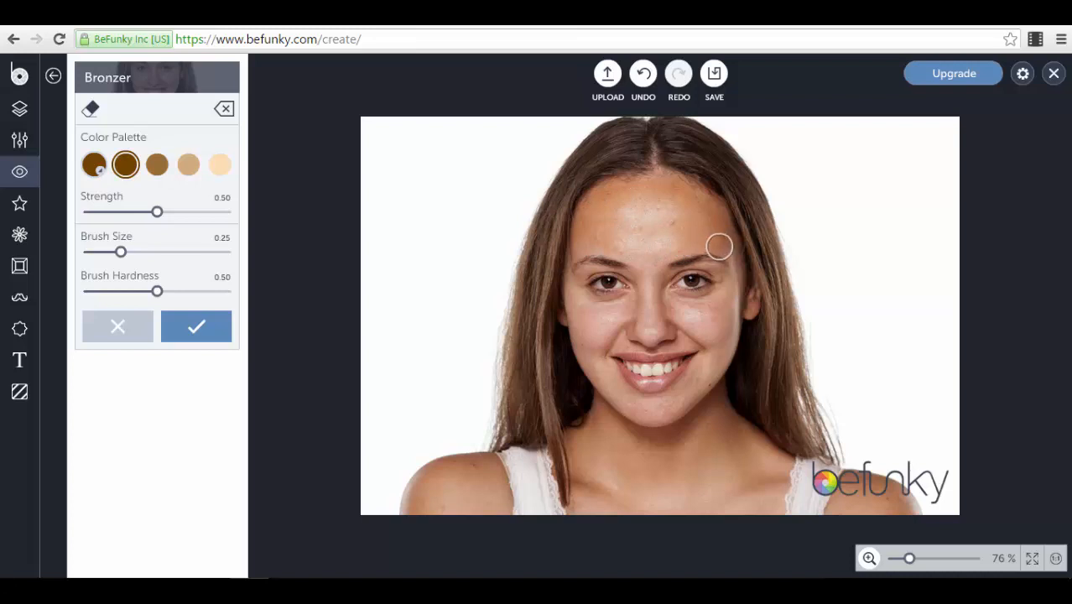
{"action": "left_click_drag", "start_coordinate": [157, 215], "coordinate": [245, 226]}
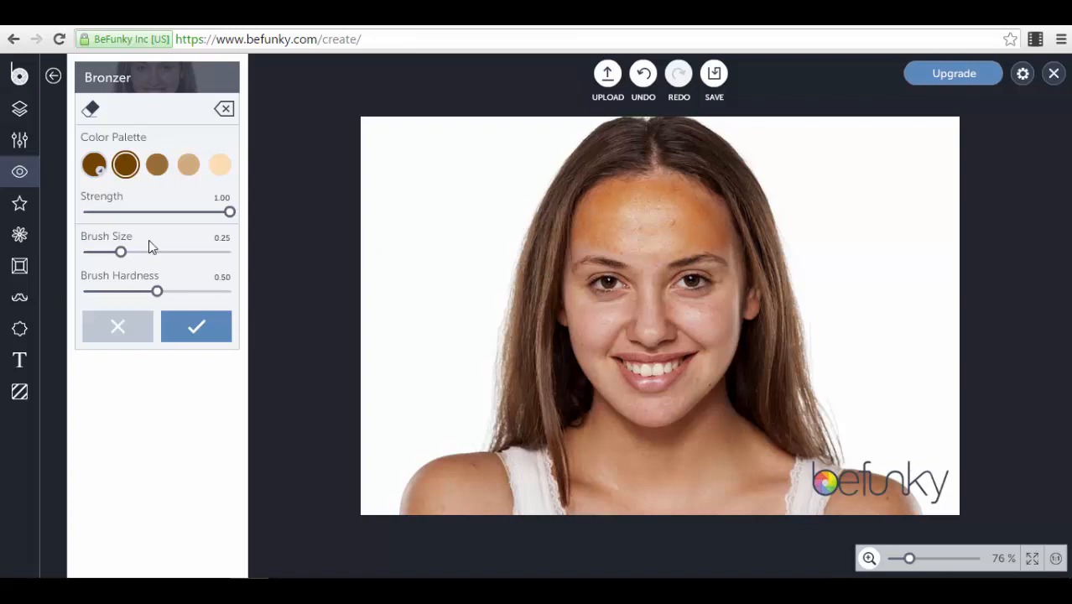
{"action": "mouse_move", "coordinate": [122, 253]}
{"action": "left_mouse_down"}
{"action": "mouse_move", "coordinate": [173, 255]}
{"action": "mouse_move", "coordinate": [132, 253]}
{"action": "left_mouse_up"}
{"action": "left_click_drag", "start_coordinate": [158, 291], "coordinate": [154, 291]}
{"action": "left_click", "coordinate": [133, 335]}
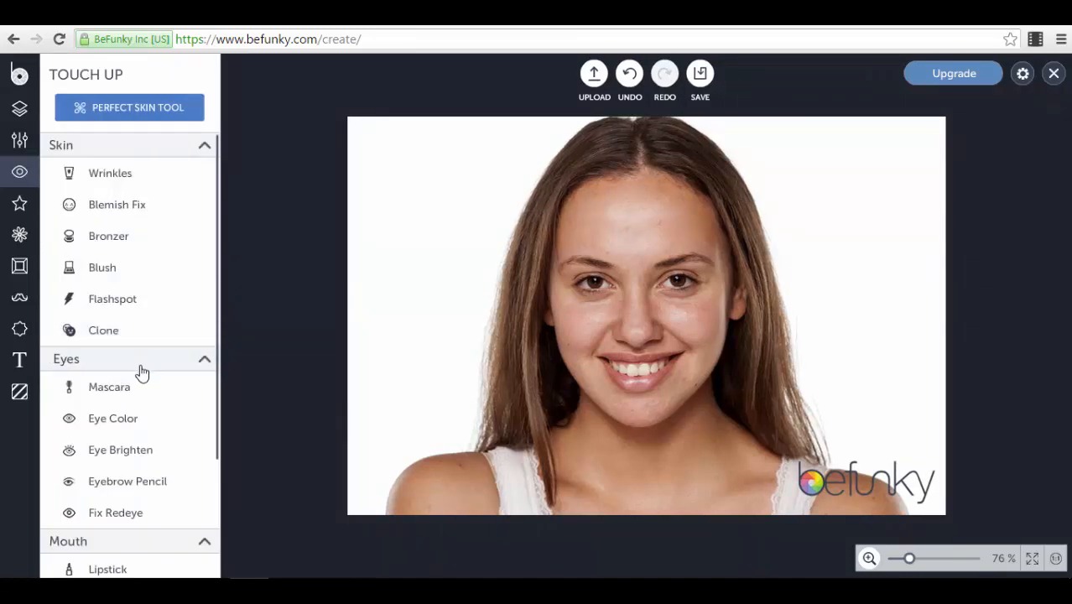
Step: Examine the Flashspot settings without applying them, and look through the Eyes, Mouth and Miscellaneous touch-up tools
{"action": "left_click", "coordinate": [127, 300]}
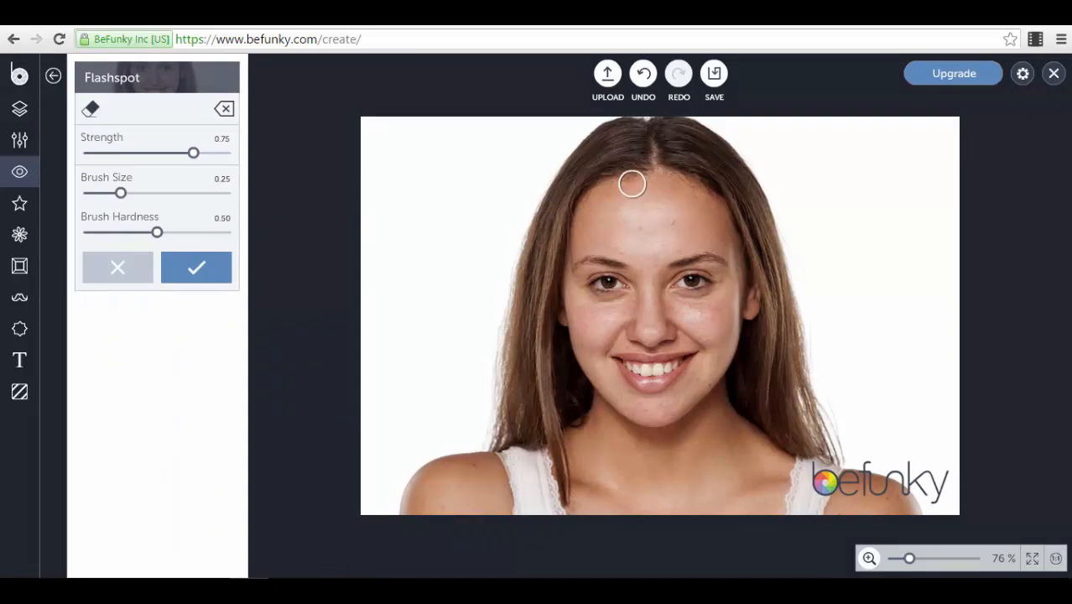
{"action": "left_click", "coordinate": [141, 268]}
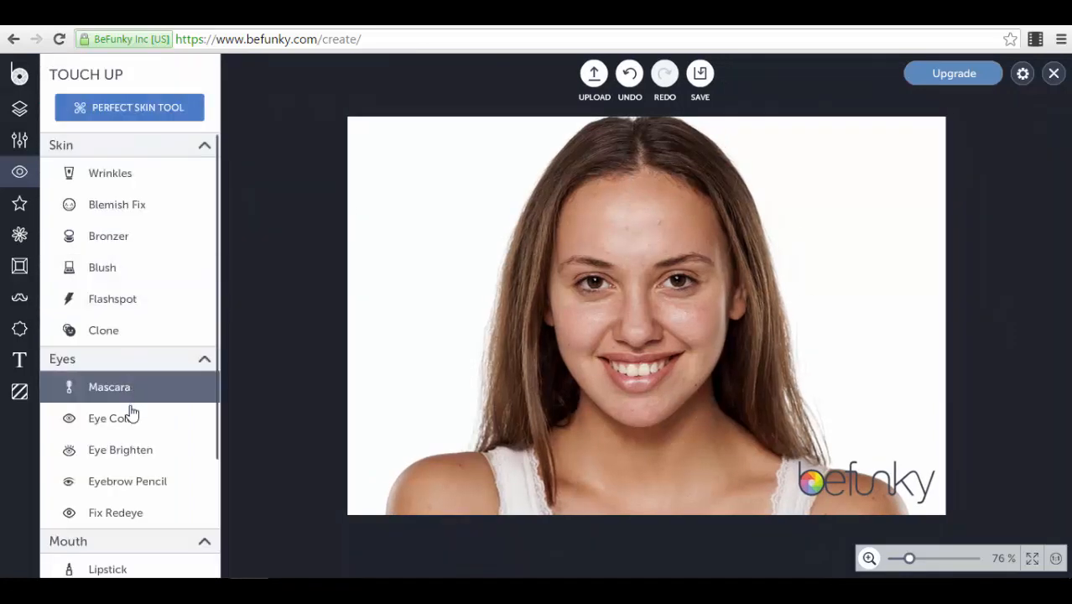
{"action": "scroll", "coordinate": [130, 419], "scroll_direction": "down", "scroll_amount": 3}
{"action": "scroll", "coordinate": [141, 216], "scroll_direction": "up", "scroll_amount": 3}
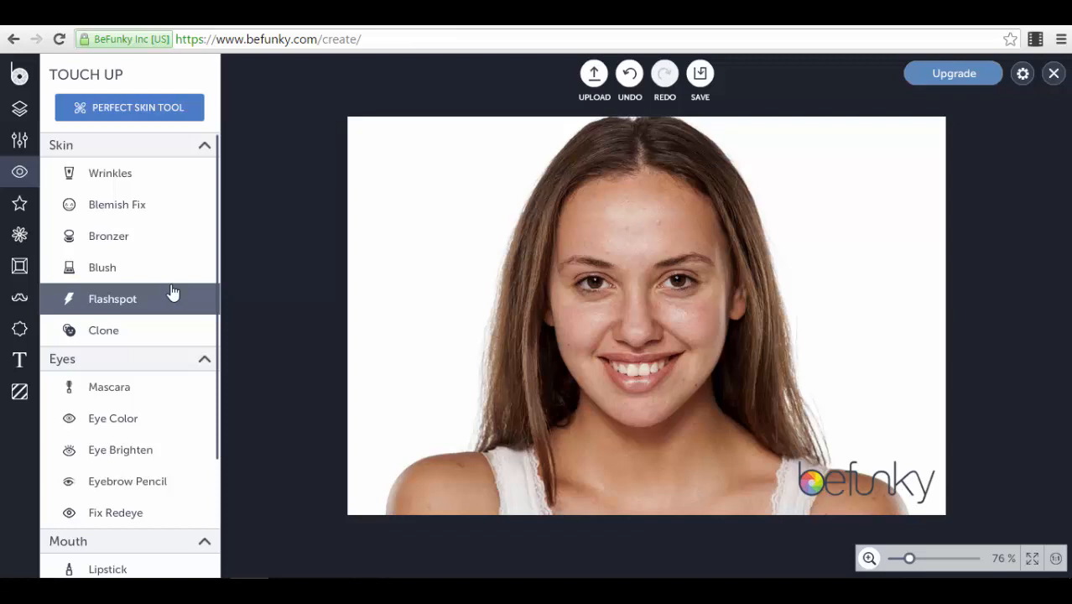
{"action": "scroll", "coordinate": [132, 310], "scroll_direction": "down", "scroll_amount": 4}
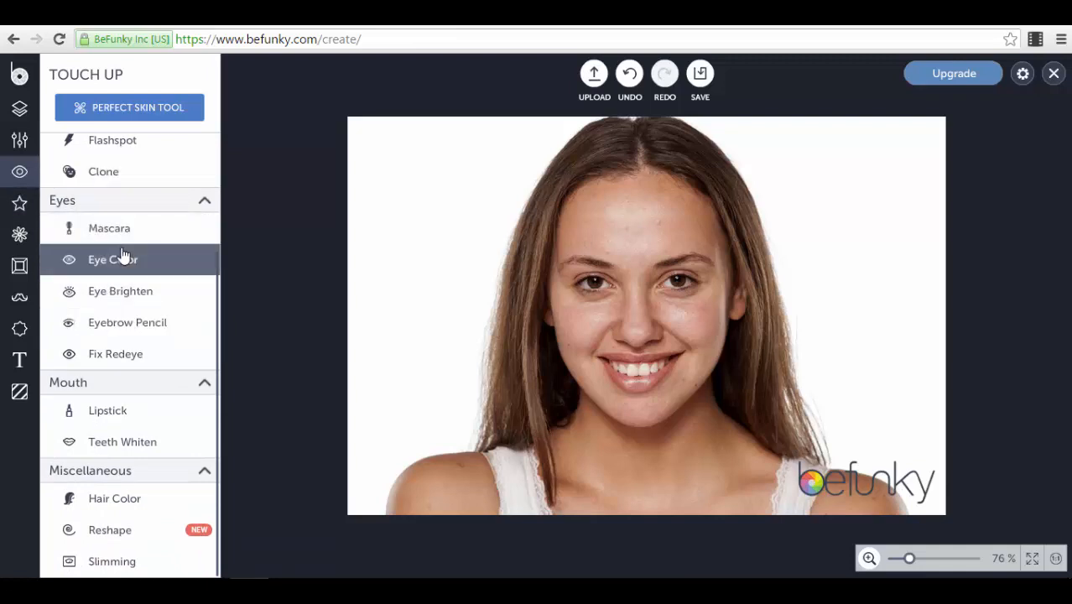
Step: Preview the Chromatic 2 effect from the Featured effects on the portrait
{"action": "left_click", "coordinate": [21, 205]}
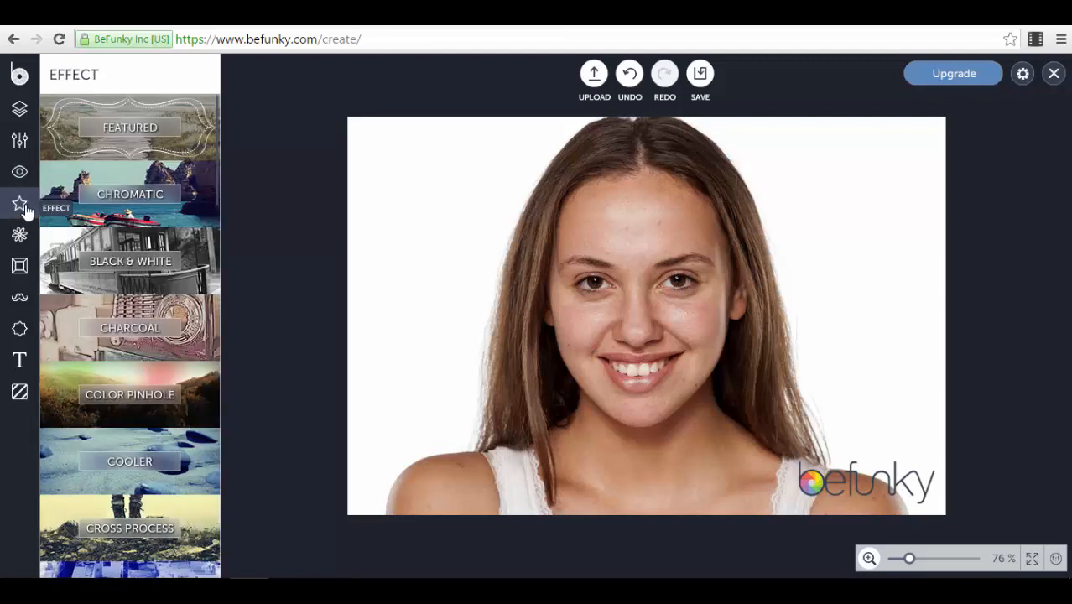
{"action": "left_click", "coordinate": [194, 143]}
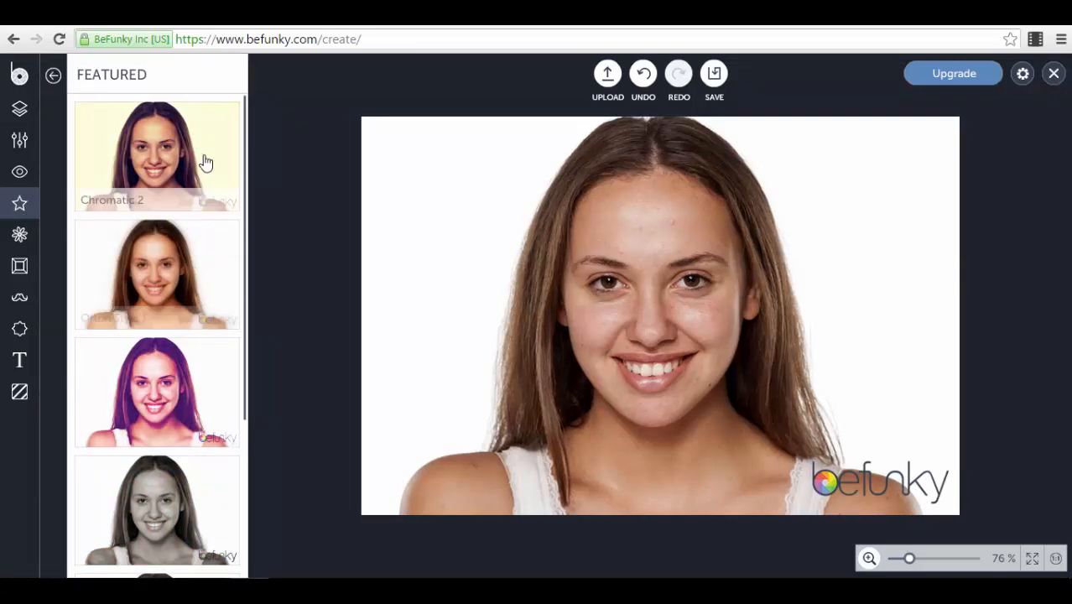
{"action": "left_click", "coordinate": [193, 149]}
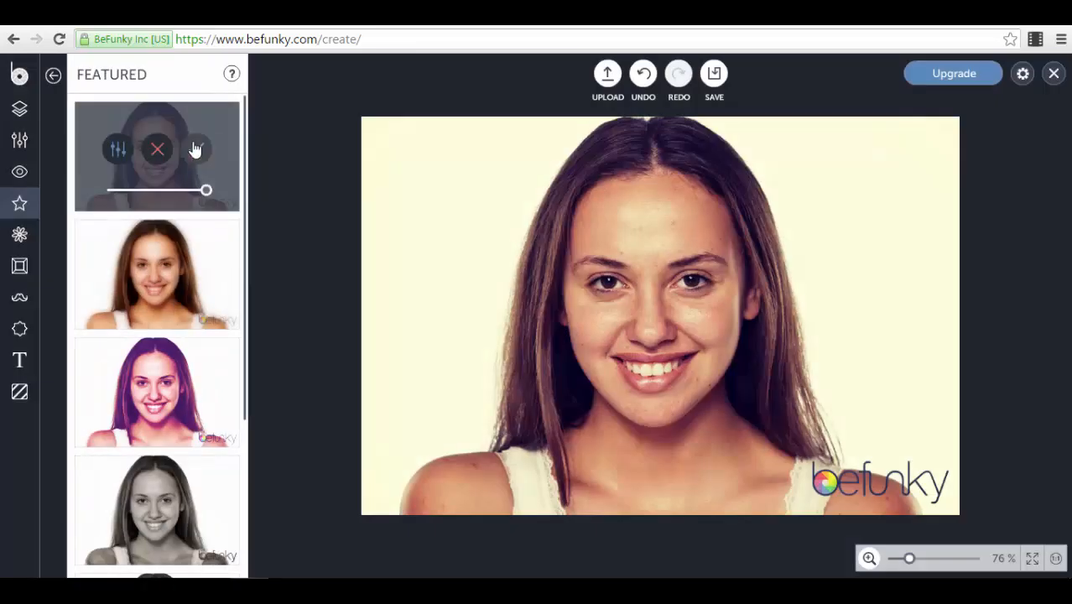
Step: Preview the Tin Type 3 effect from the Featured effects on the portrait and leave it unapplied
{"action": "scroll", "coordinate": [197, 168], "scroll_direction": "down", "scroll_amount": 3}
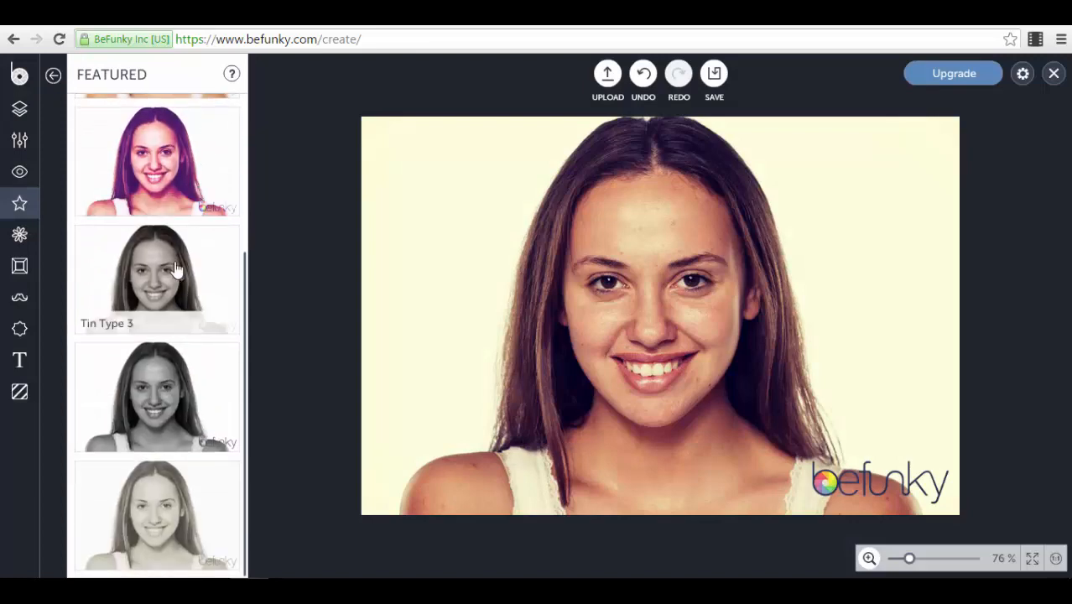
{"action": "left_click", "coordinate": [176, 268]}
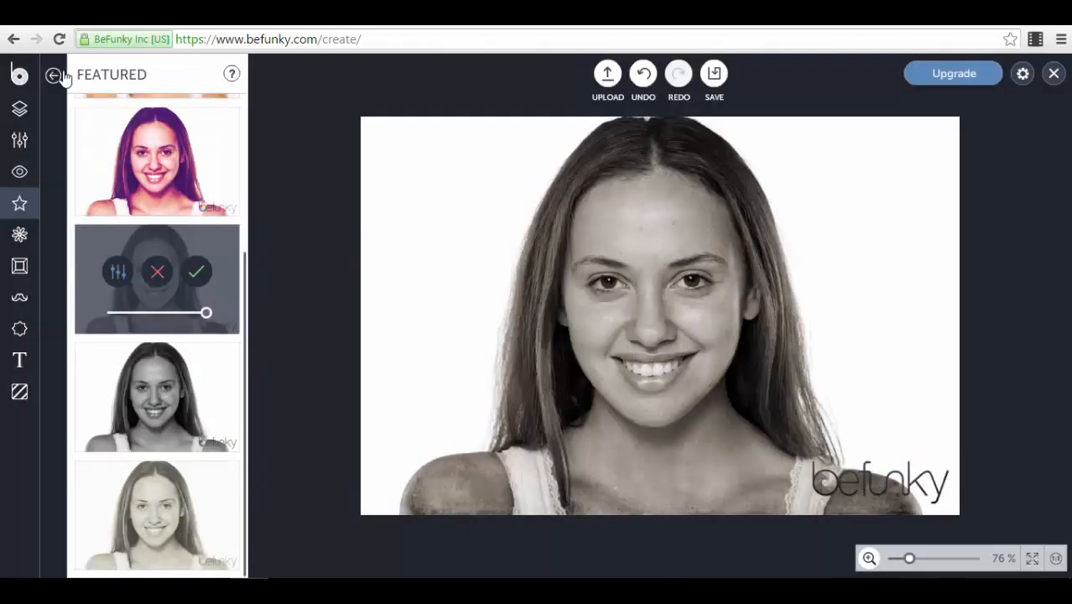
{"action": "left_click", "coordinate": [53, 74]}
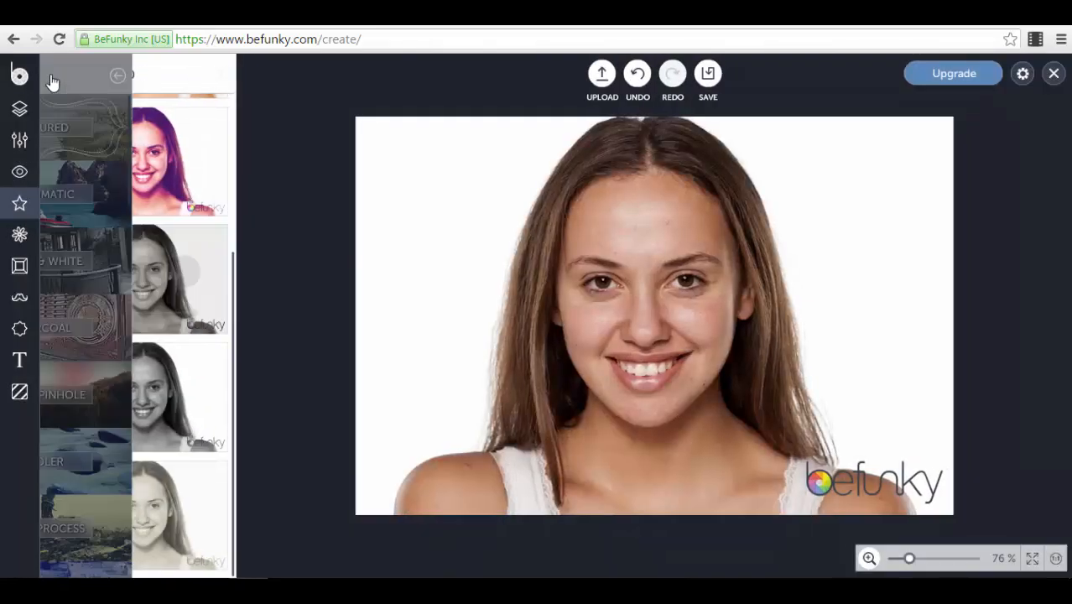
{"action": "left_click", "coordinate": [142, 147]}
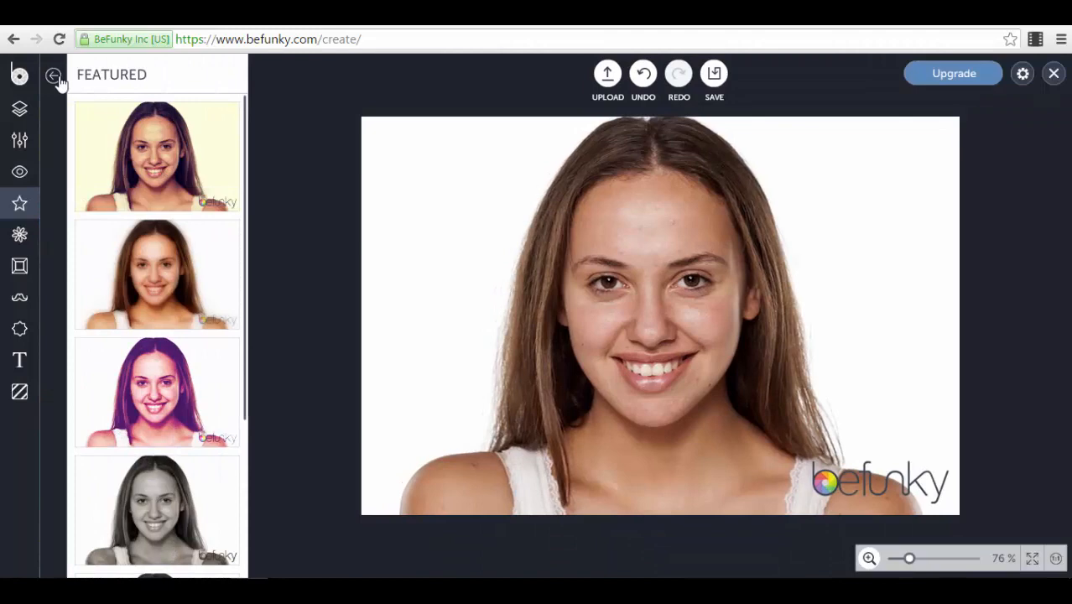
Step: Look through the Chromatic and Black & White effect collections without applying any effect
{"action": "left_click", "coordinate": [53, 74]}
{"action": "left_click", "coordinate": [155, 195]}
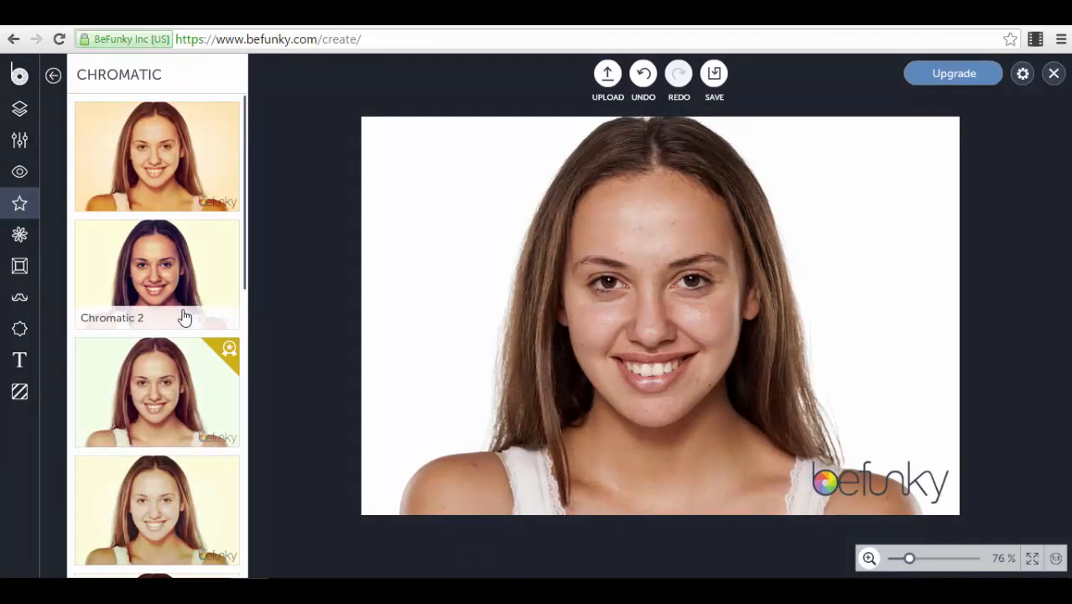
{"action": "scroll", "coordinate": [176, 302], "scroll_direction": "down", "scroll_amount": 8}
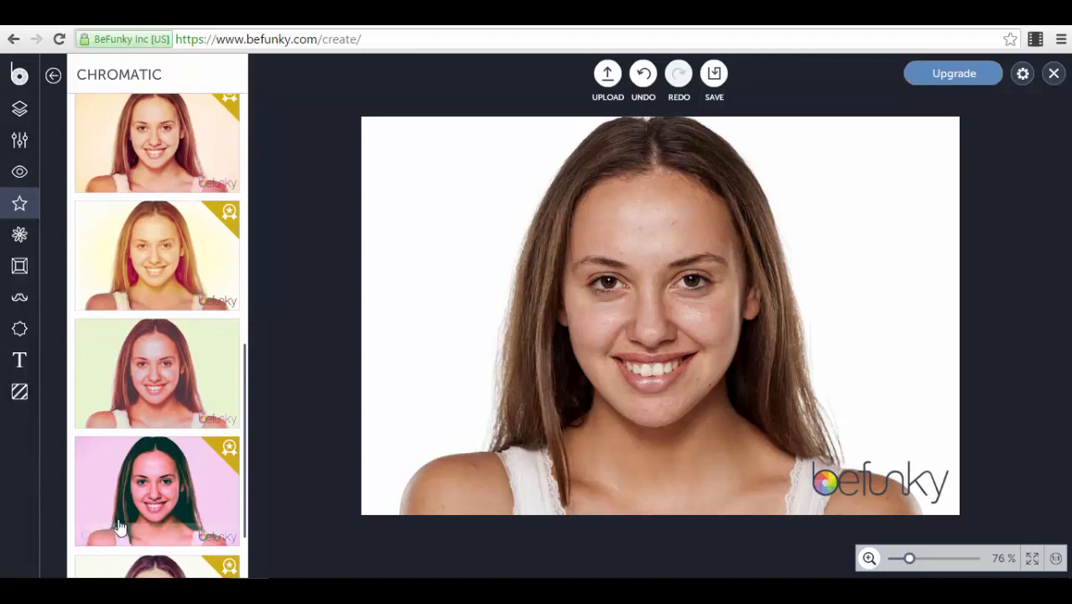
{"action": "scroll", "coordinate": [98, 130], "scroll_direction": "down", "scroll_amount": 2}
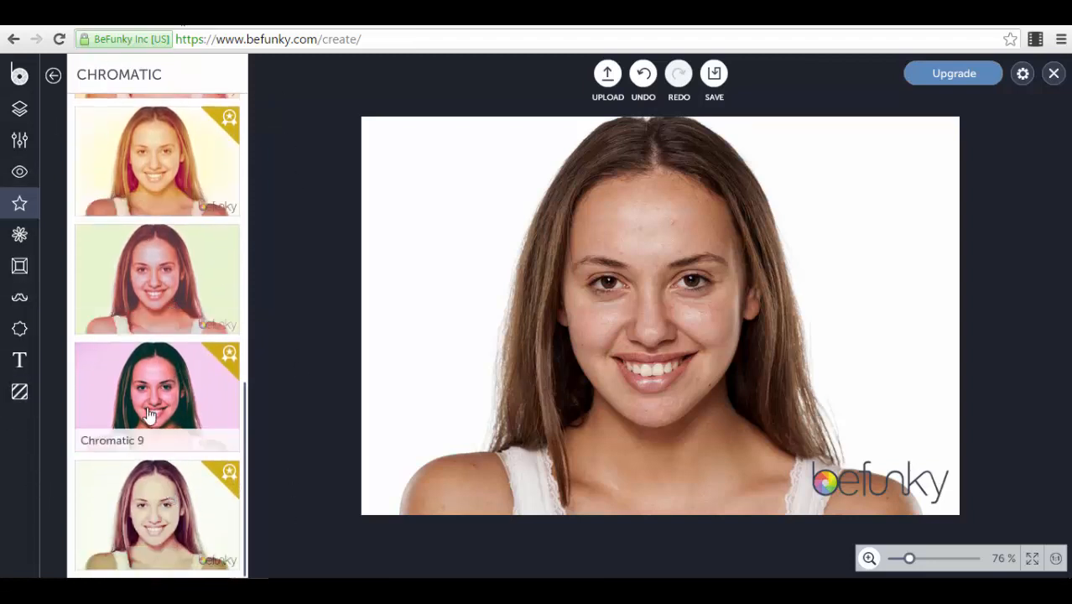
{"action": "left_click", "coordinate": [53, 75]}
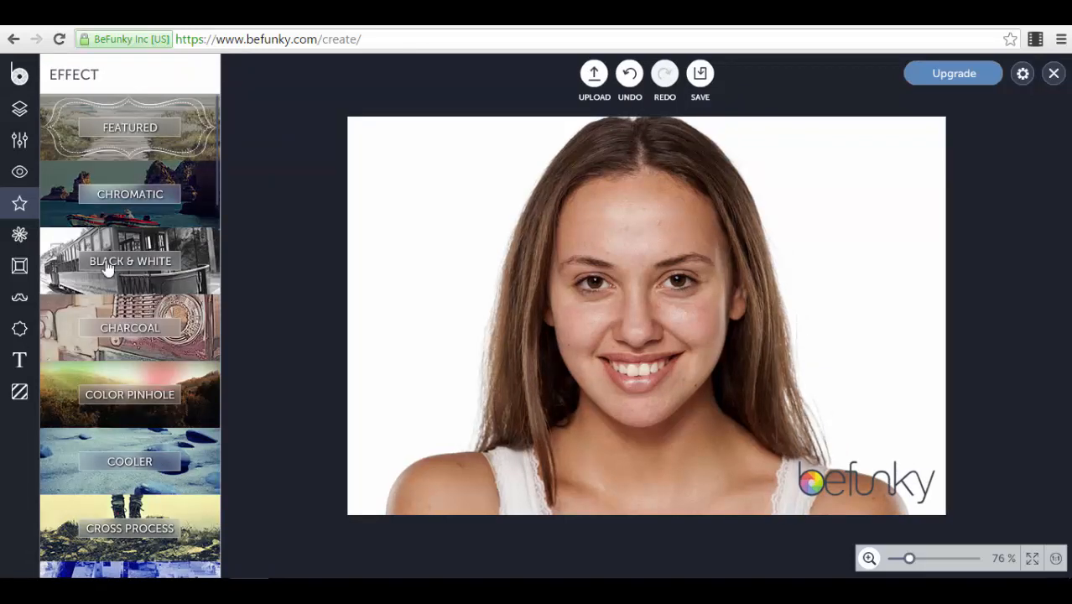
{"action": "left_click", "coordinate": [198, 248]}
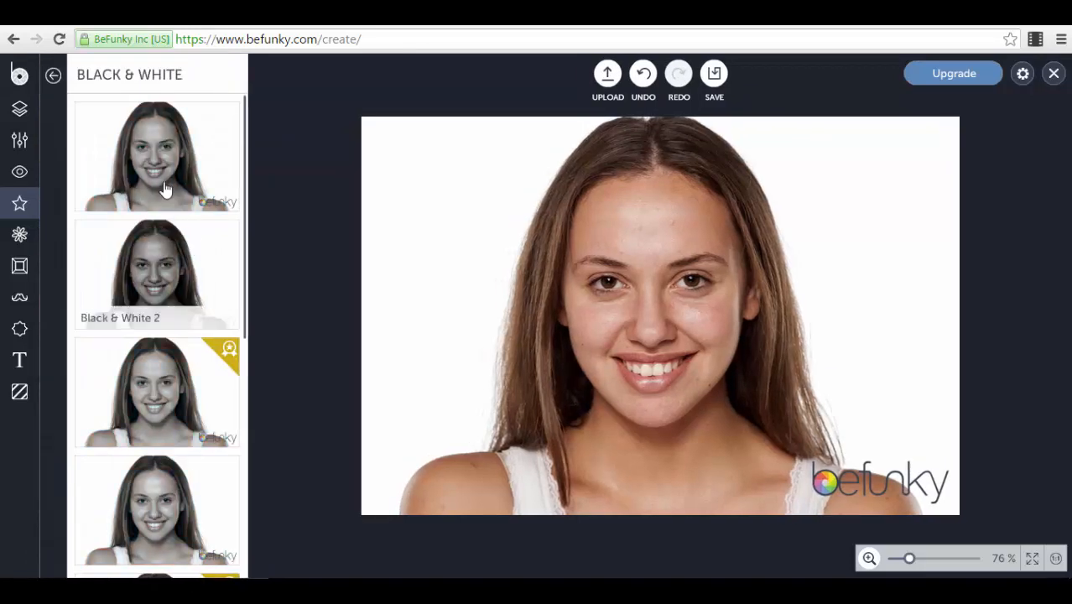
{"action": "left_click", "coordinate": [50, 77]}
Step: Browse further effect categories, looking into the Grunge and Holga Art collections
{"action": "scroll", "coordinate": [151, 299], "scroll_direction": "down", "scroll_amount": 3}
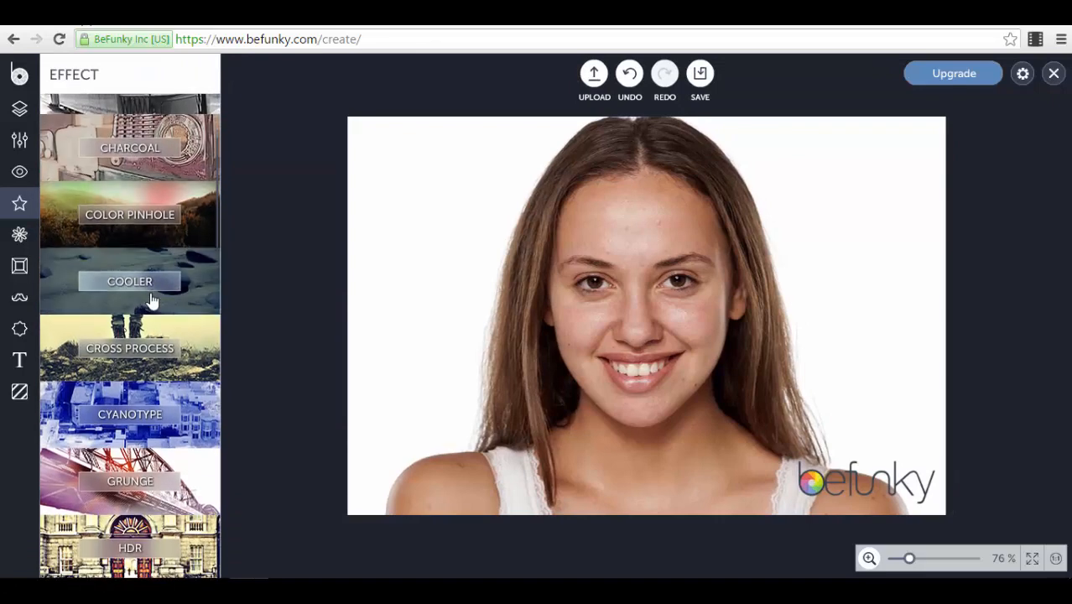
{"action": "scroll", "coordinate": [192, 376], "scroll_direction": "down", "scroll_amount": 2}
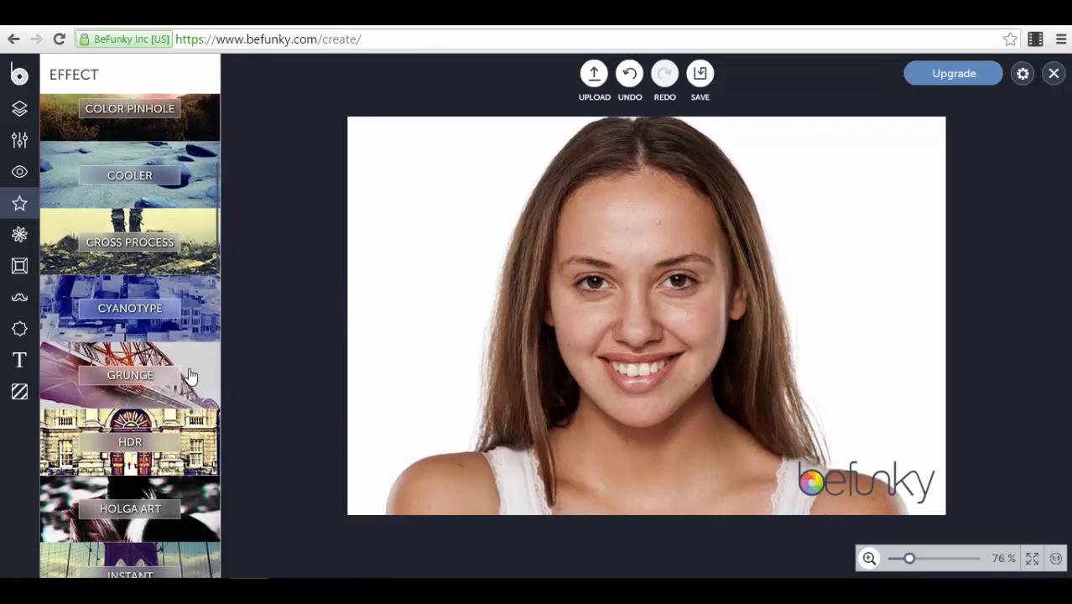
{"action": "left_click", "coordinate": [190, 359]}
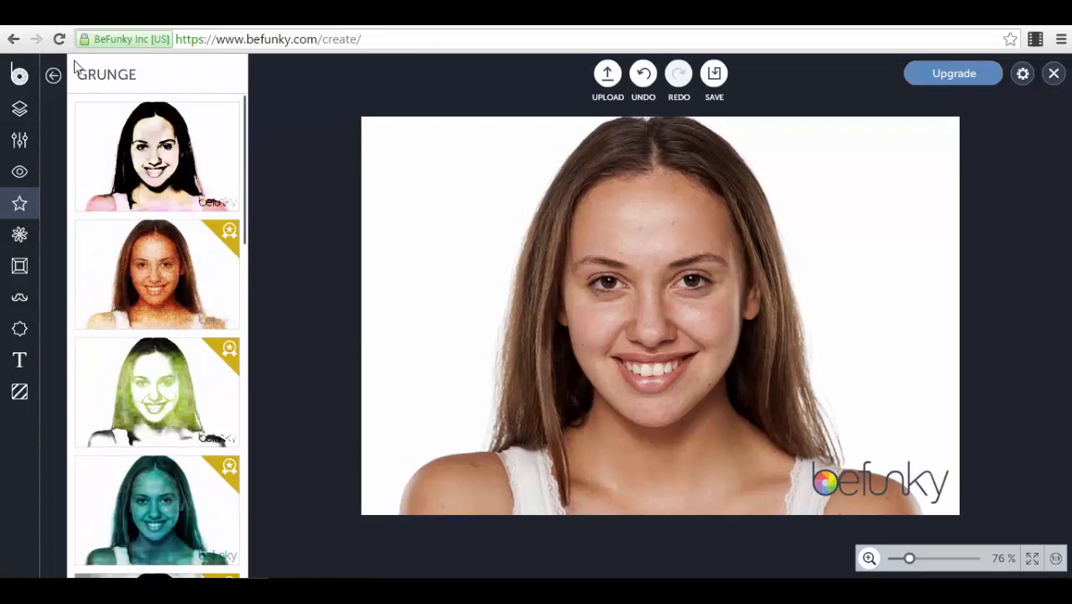
{"action": "left_click", "coordinate": [53, 75]}
{"action": "scroll", "coordinate": [144, 340], "scroll_direction": "down", "scroll_amount": 2}
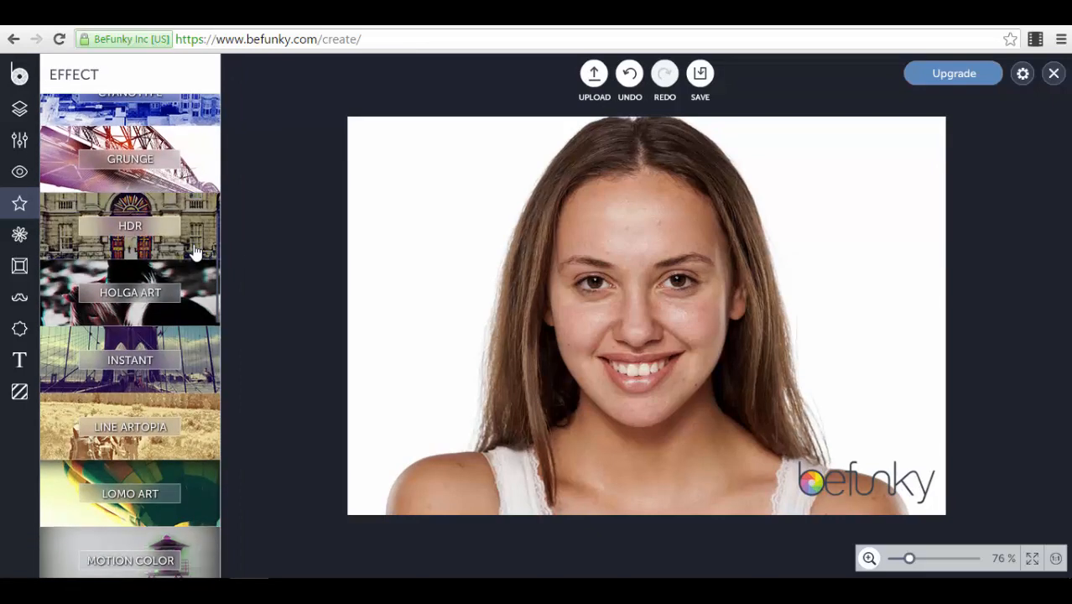
{"action": "left_click", "coordinate": [203, 293]}
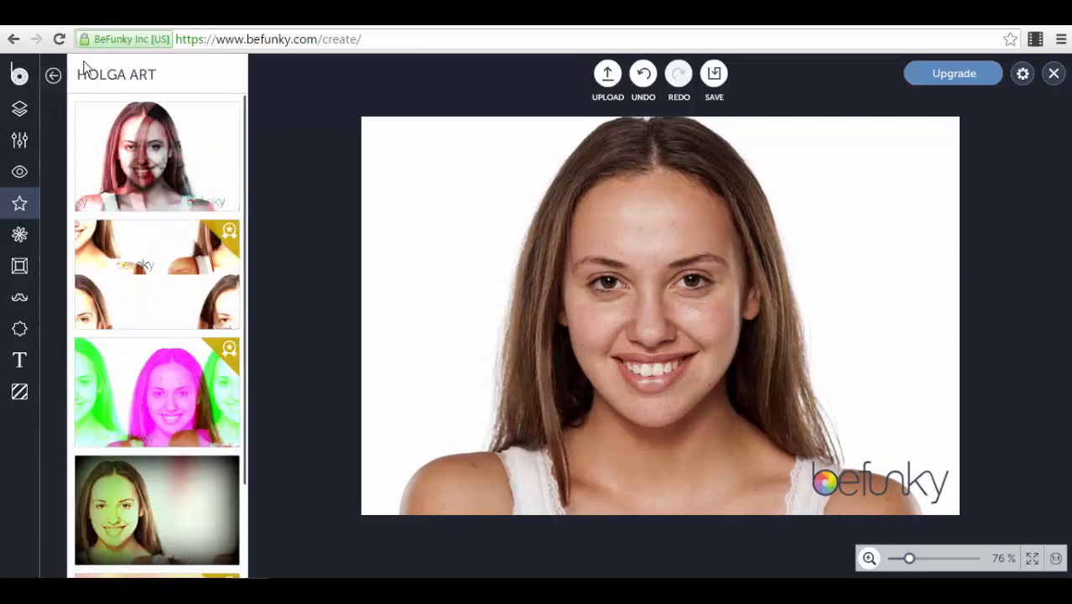
{"action": "scroll", "coordinate": [109, 205], "scroll_direction": "down", "scroll_amount": 1}
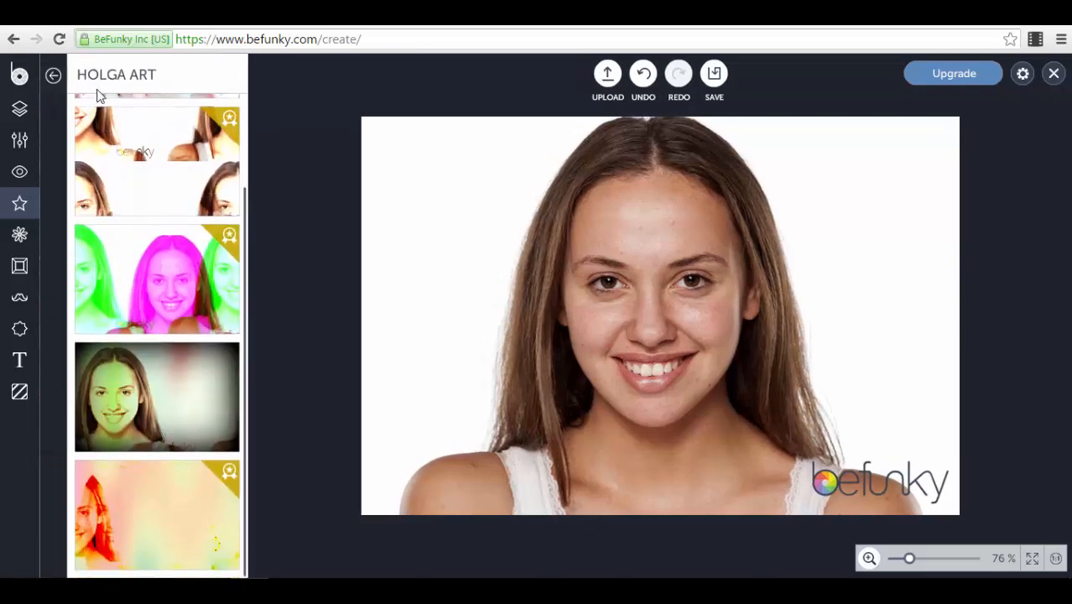
{"action": "left_click", "coordinate": [53, 76]}
{"action": "scroll", "coordinate": [113, 285], "scroll_direction": "down", "scroll_amount": 2}
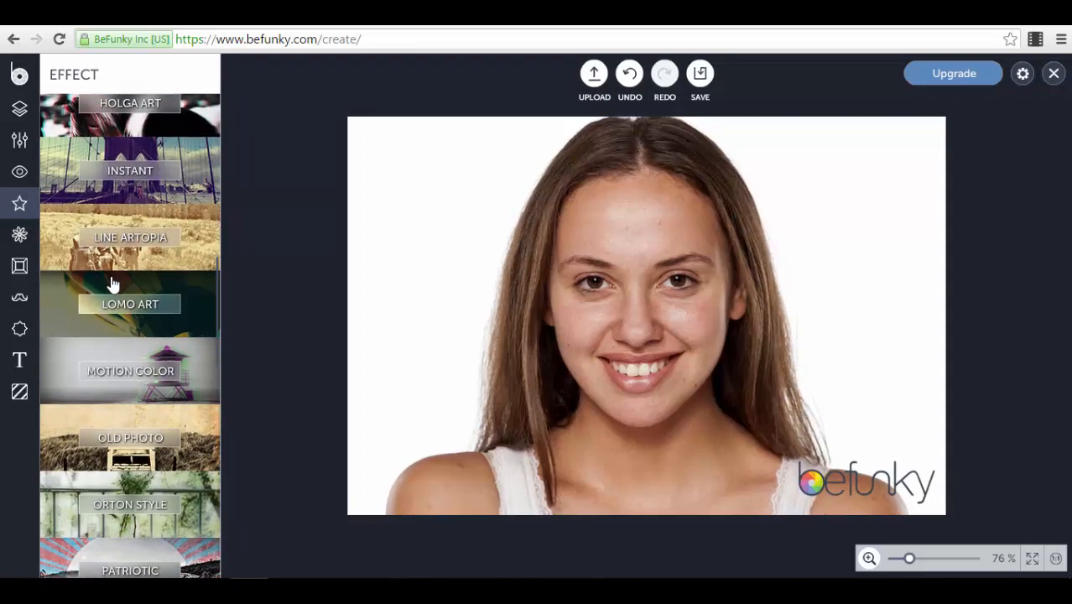
Step: Look over the Artsy categories and try a Grunge frame around the portrait without applying it
{"action": "left_click", "coordinate": [19, 234]}
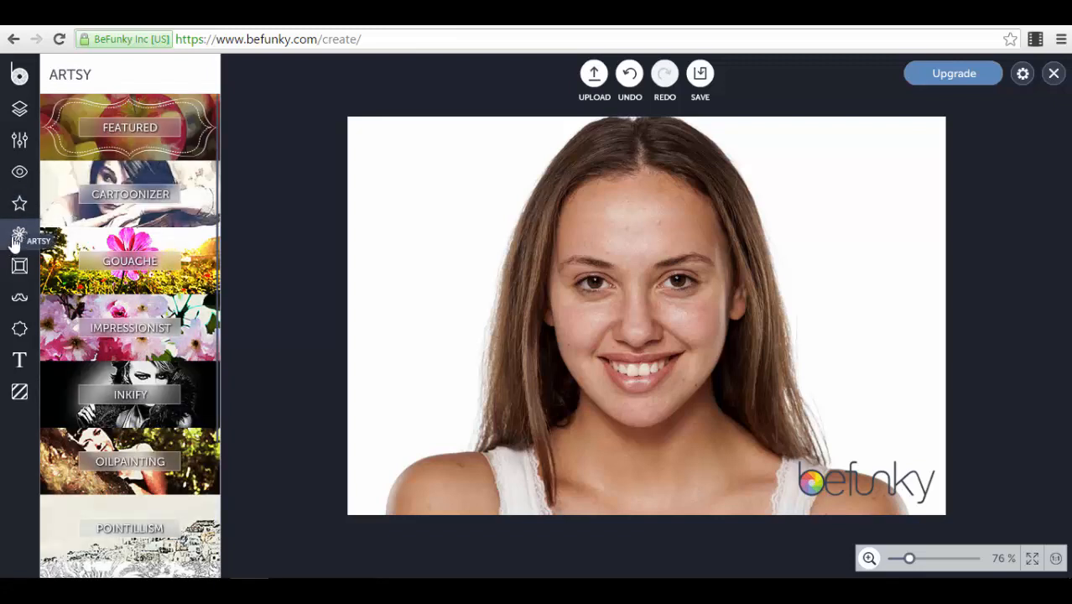
{"action": "left_click", "coordinate": [24, 267]}
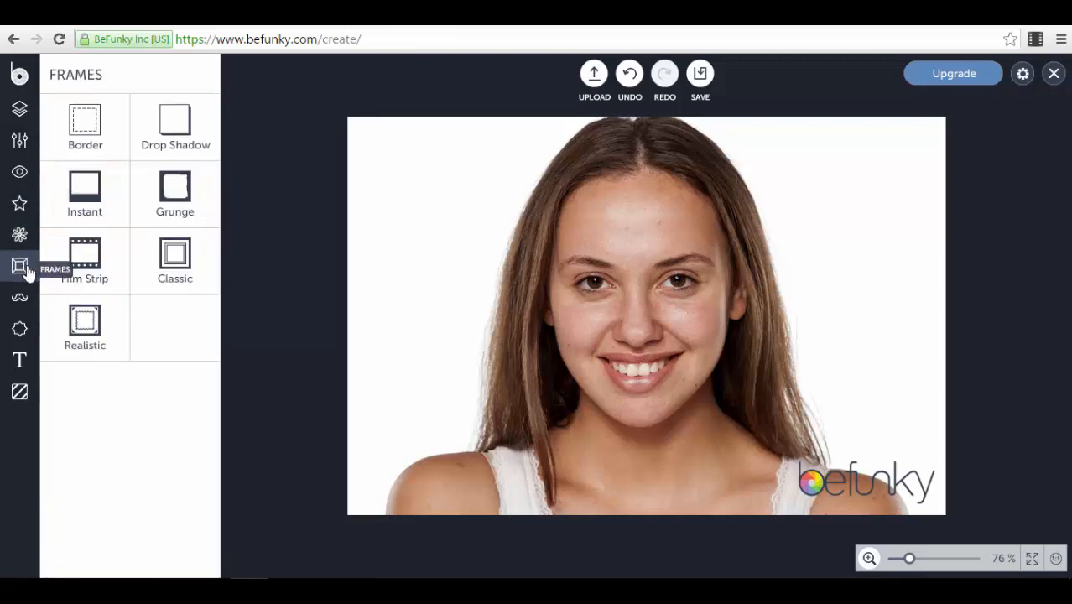
{"action": "left_click", "coordinate": [176, 208]}
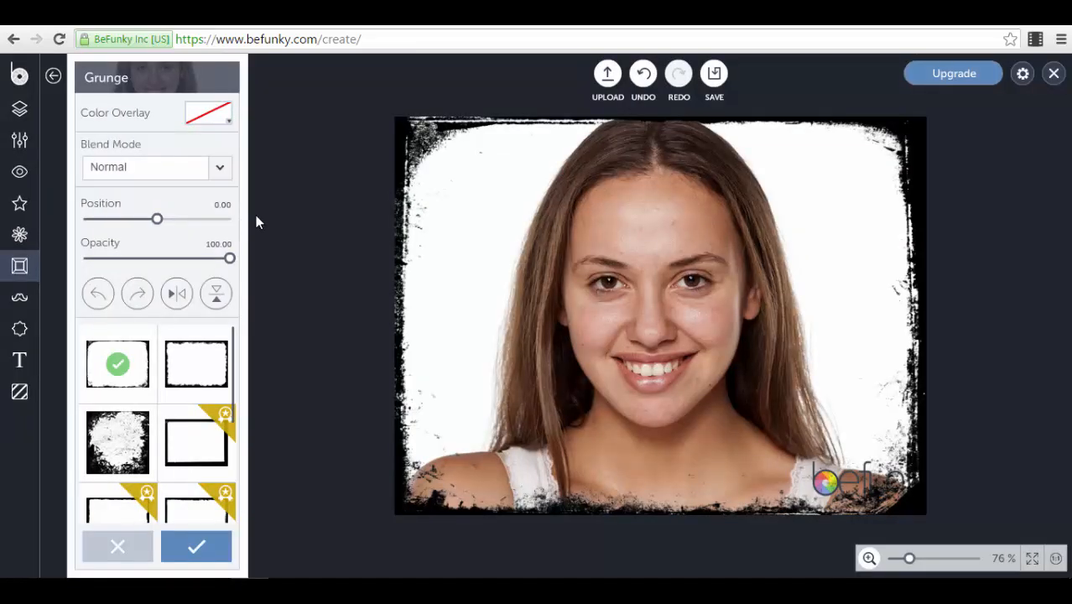
{"action": "left_click", "coordinate": [52, 77]}
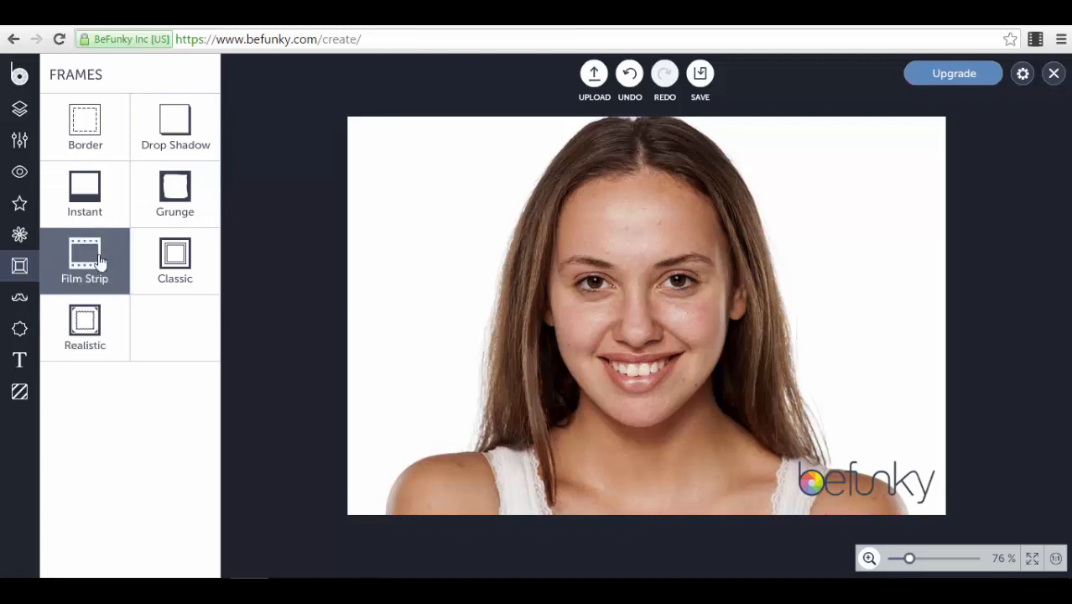
Step: Add the Featured "YES!" graphic, shrink it to about half size, and place it in the portrait's upper-left corner
{"action": "left_click", "coordinate": [18, 306]}
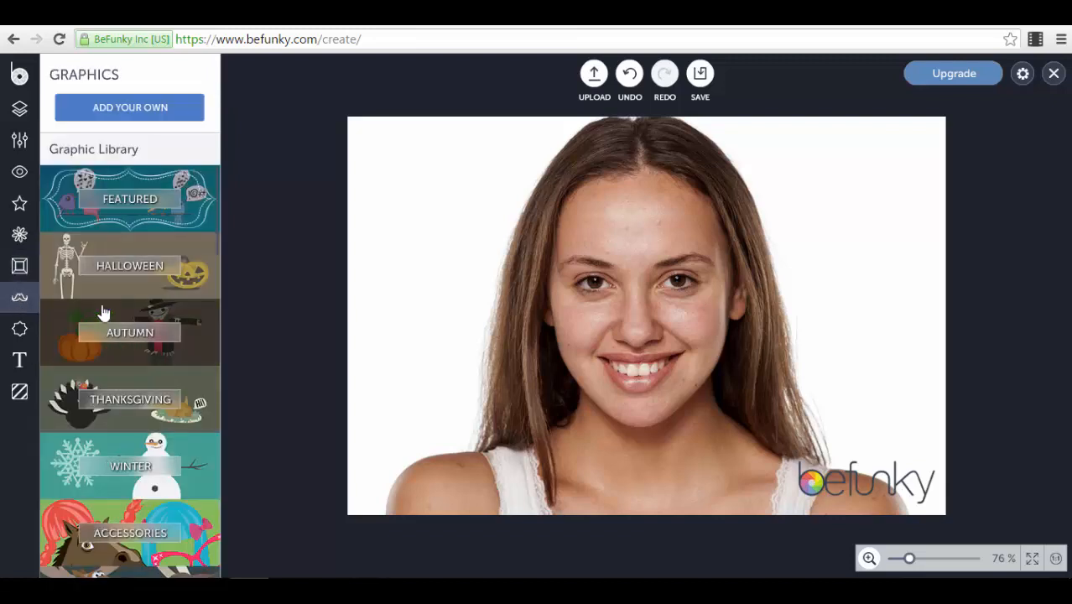
{"action": "left_click", "coordinate": [202, 218]}
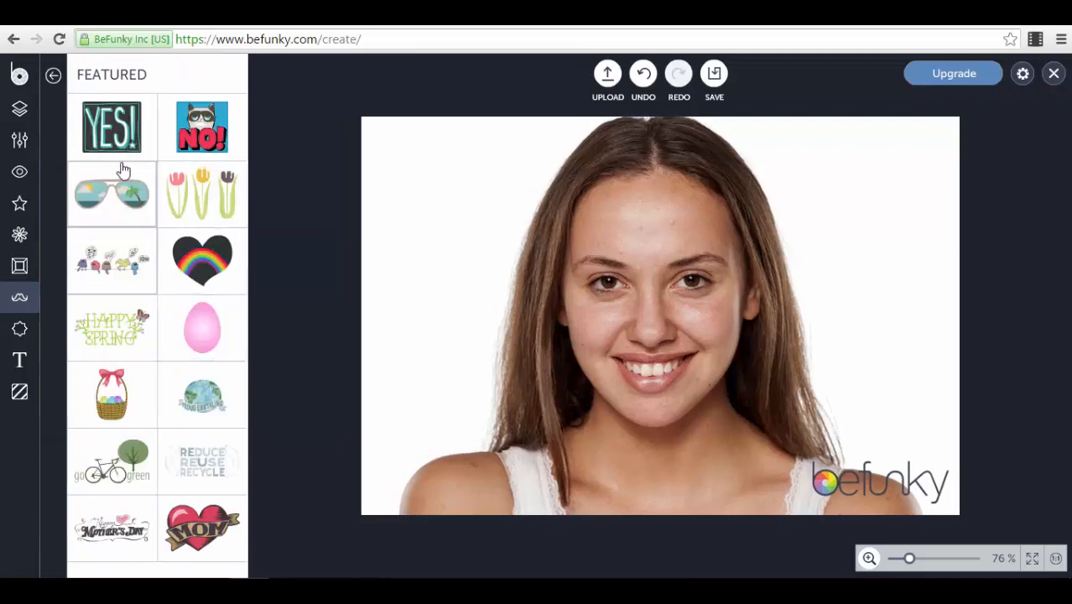
{"action": "left_click", "coordinate": [112, 126]}
{"action": "left_click_drag", "start_coordinate": [682, 319], "coordinate": [509, 237]}
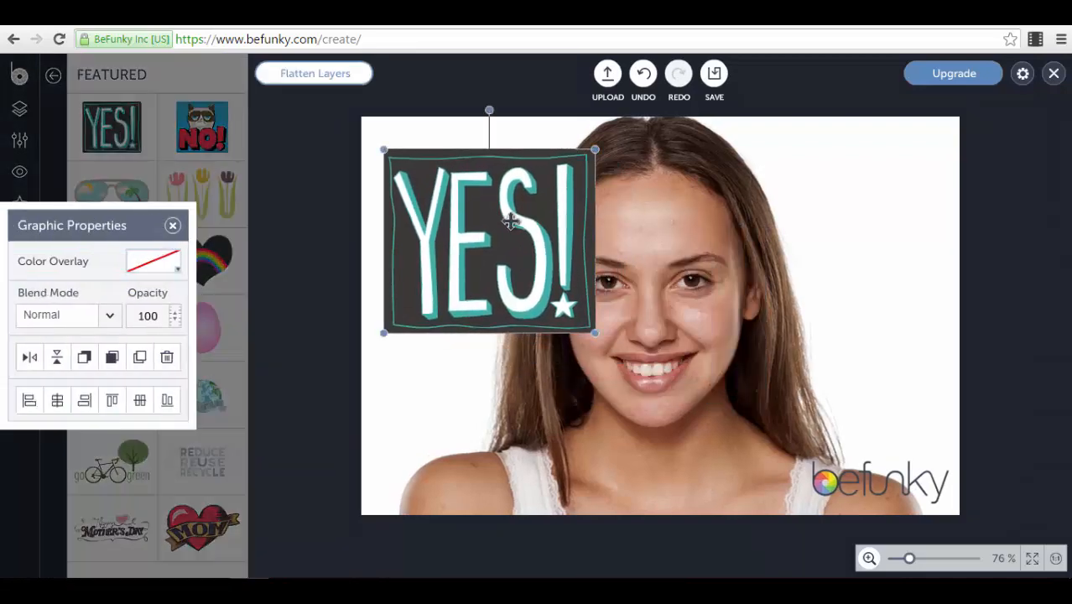
{"action": "left_click_drag", "start_coordinate": [377, 145], "coordinate": [491, 223]}
{"action": "left_click_drag", "start_coordinate": [546, 285], "coordinate": [442, 193]}
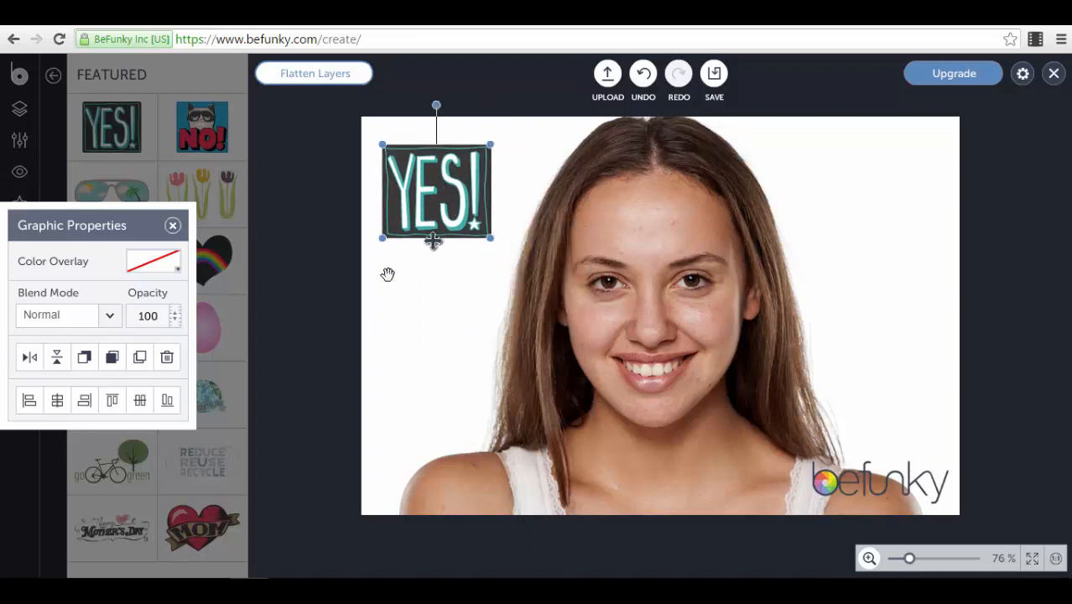
{"action": "left_click", "coordinate": [387, 273]}
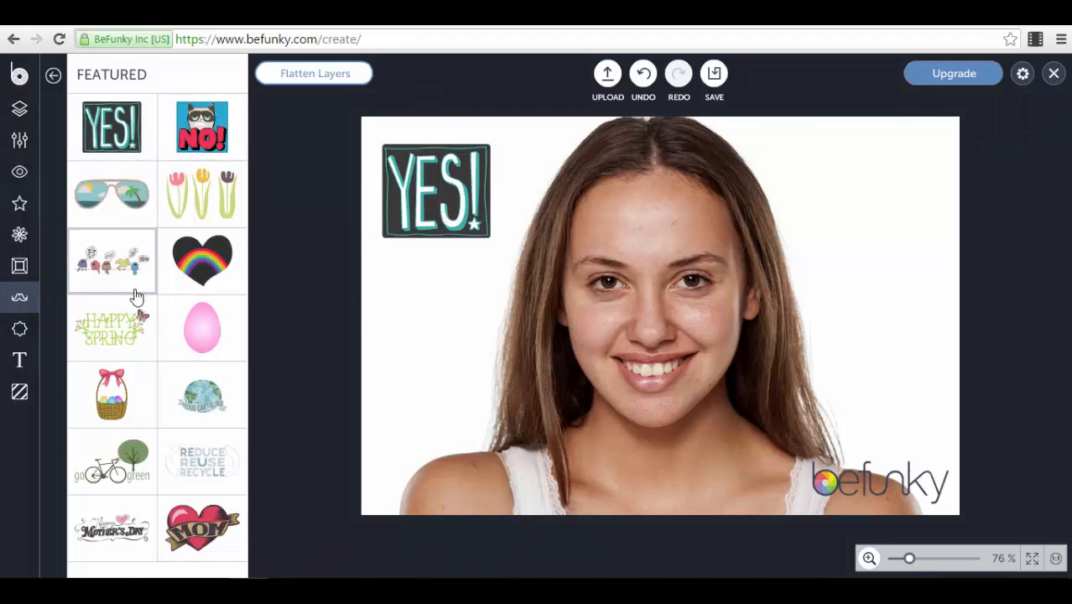
Step: Look through the remaining categories of the Graphic Library
{"action": "left_click", "coordinate": [53, 76]}
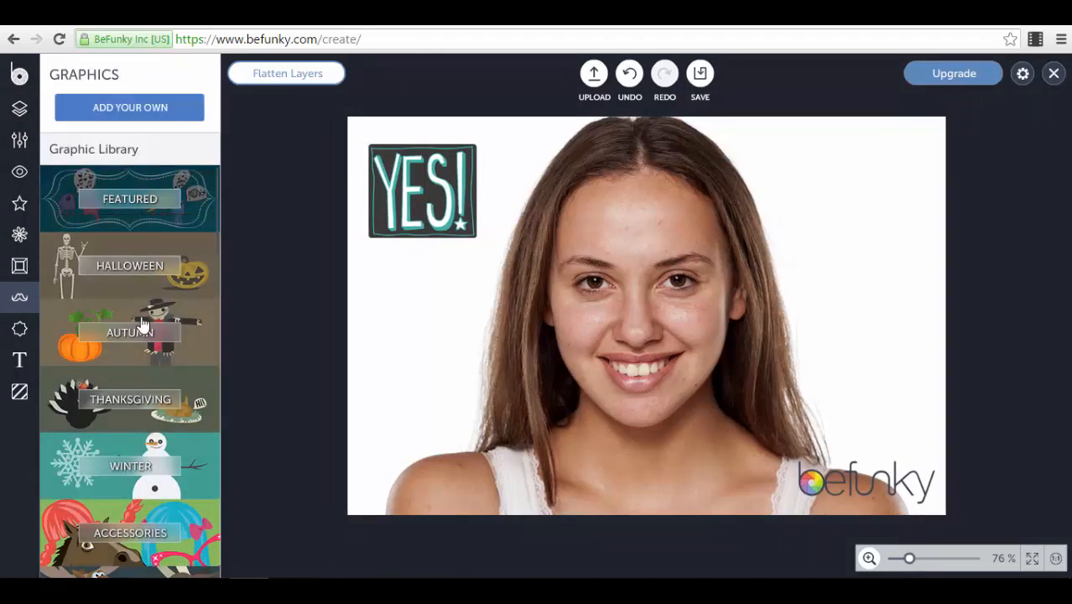
{"action": "scroll", "coordinate": [146, 359], "scroll_direction": "down", "scroll_amount": 6}
{"action": "scroll", "coordinate": [146, 365], "scroll_direction": "down", "scroll_amount": 8}
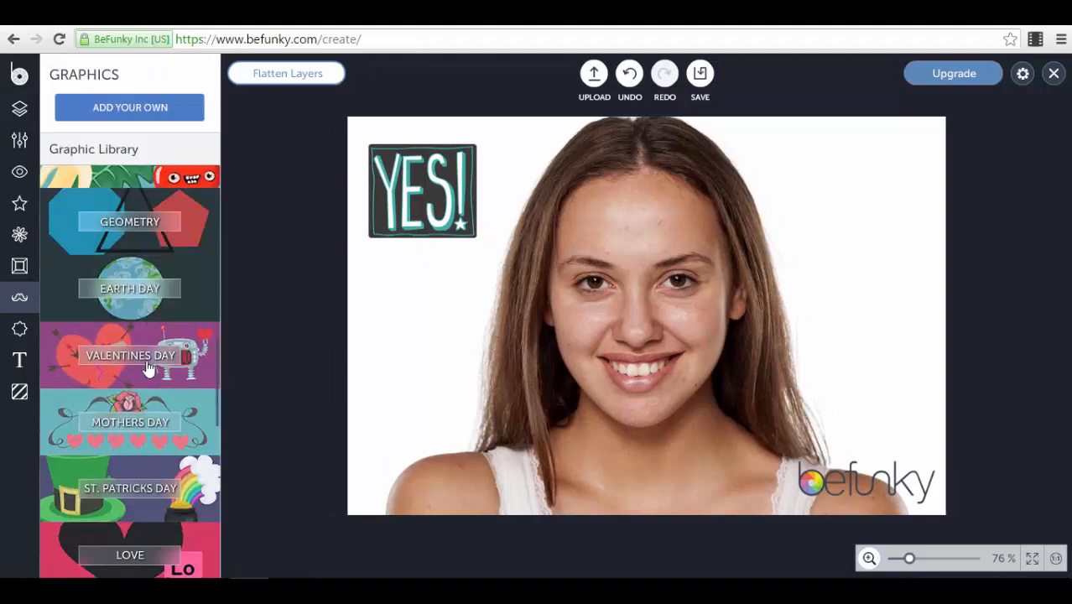
{"action": "scroll", "coordinate": [146, 365], "scroll_direction": "down", "scroll_amount": 1}
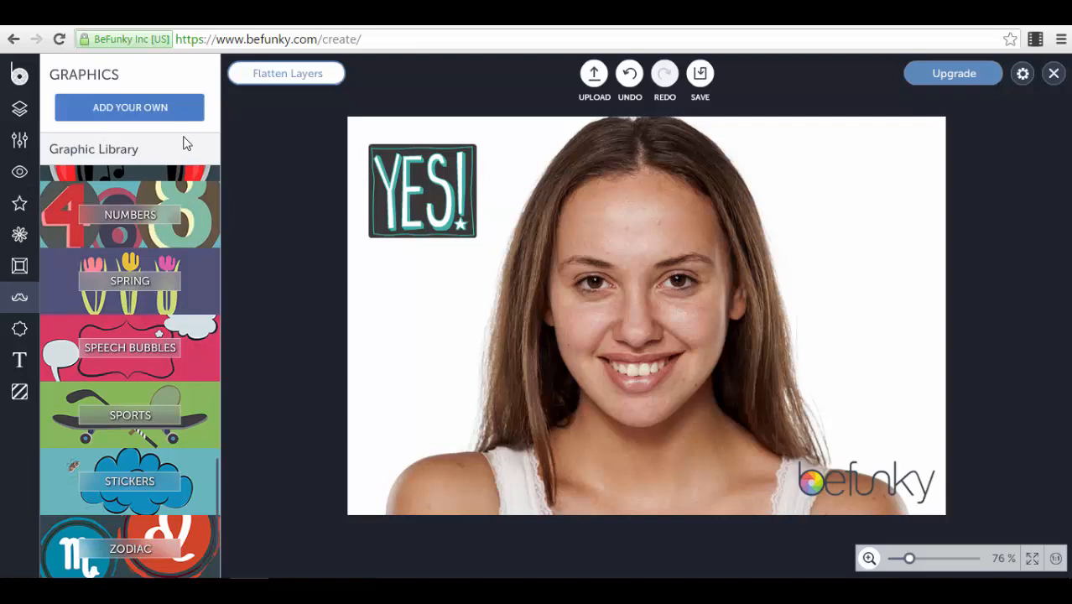
Step: Examine the overlay shapes in the Winter Holidays collection
{"action": "left_click", "coordinate": [20, 329]}
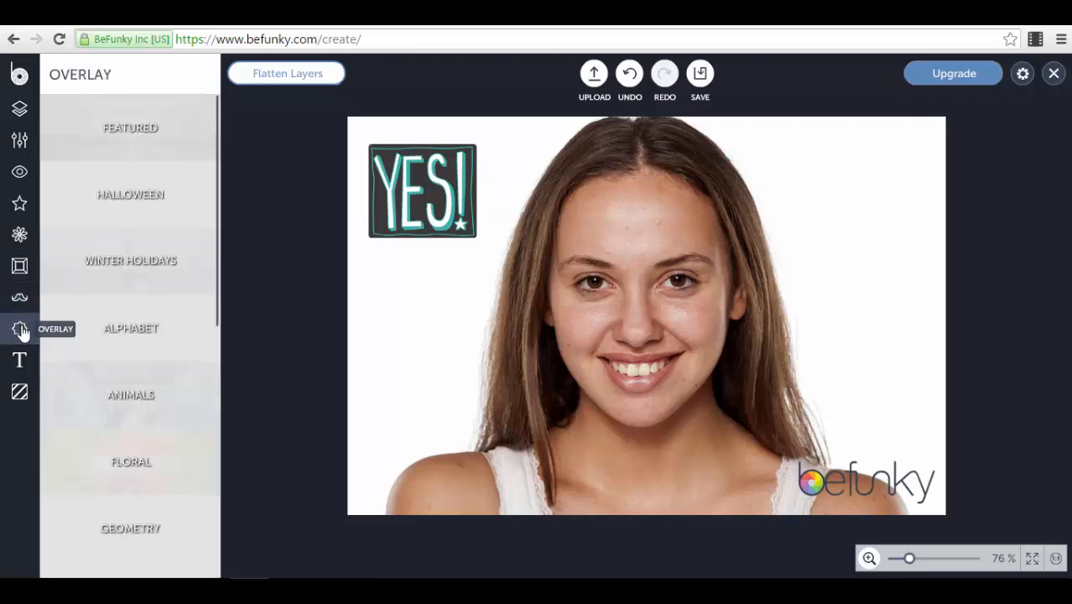
{"action": "left_click", "coordinate": [199, 266]}
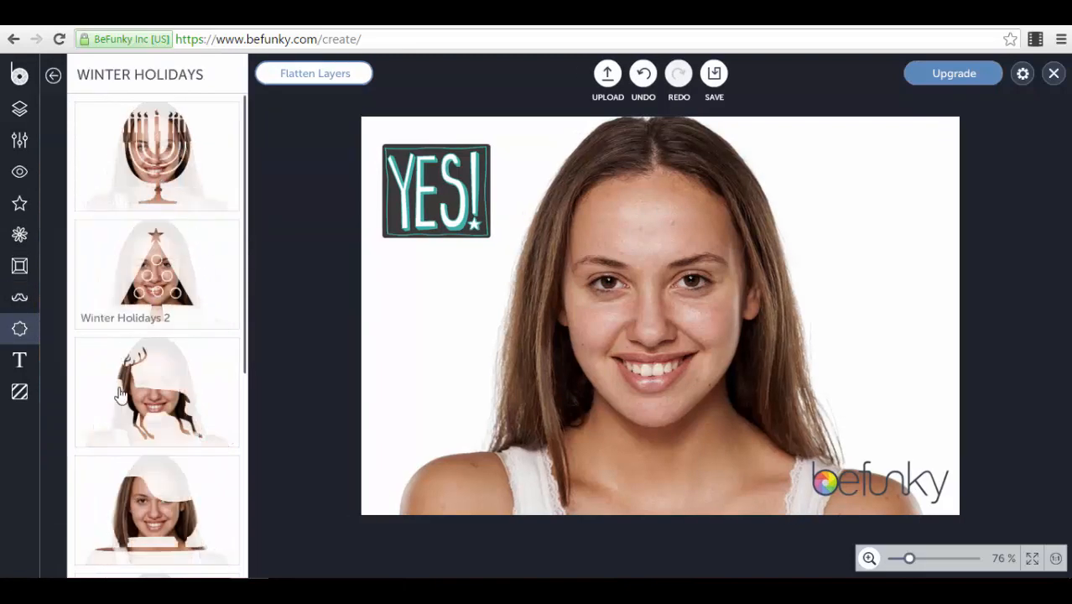
{"action": "scroll", "coordinate": [178, 425], "scroll_direction": "down", "scroll_amount": 2}
{"action": "scroll", "coordinate": [178, 425], "scroll_direction": "down", "scroll_amount": 2}
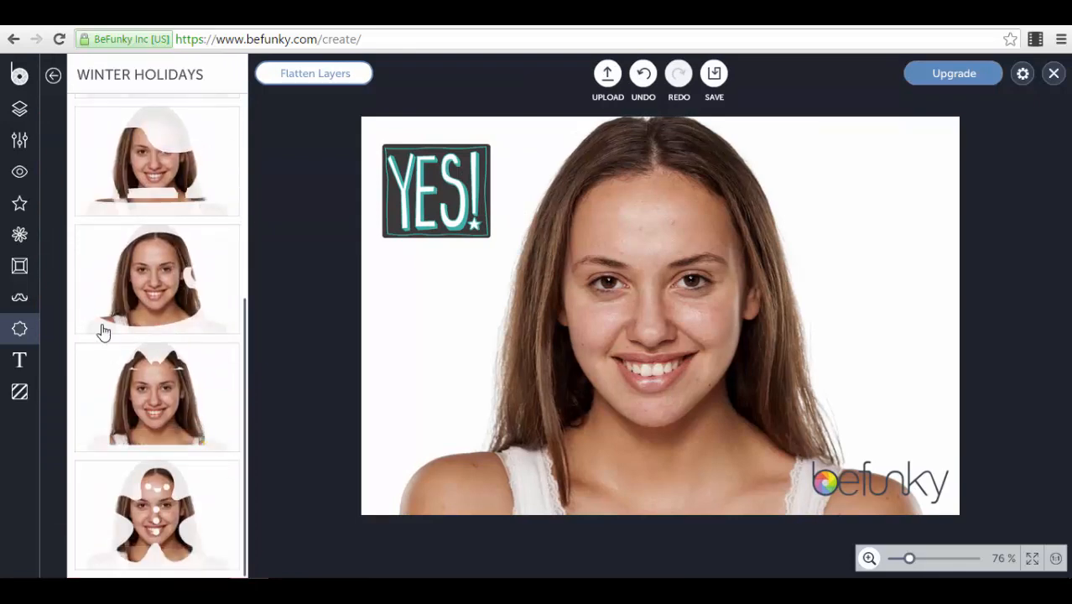
Step: Add text in the Lucky preset style to the portrait and dismiss the text properties tip
{"action": "left_click", "coordinate": [22, 359]}
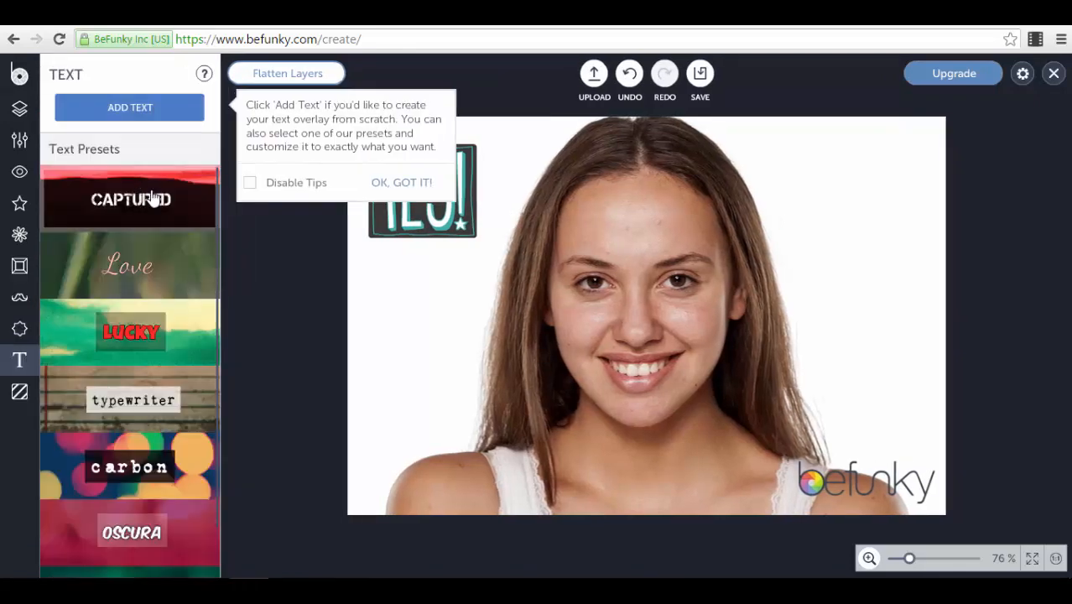
{"action": "scroll", "coordinate": [180, 310], "scroll_direction": "down", "scroll_amount": 1}
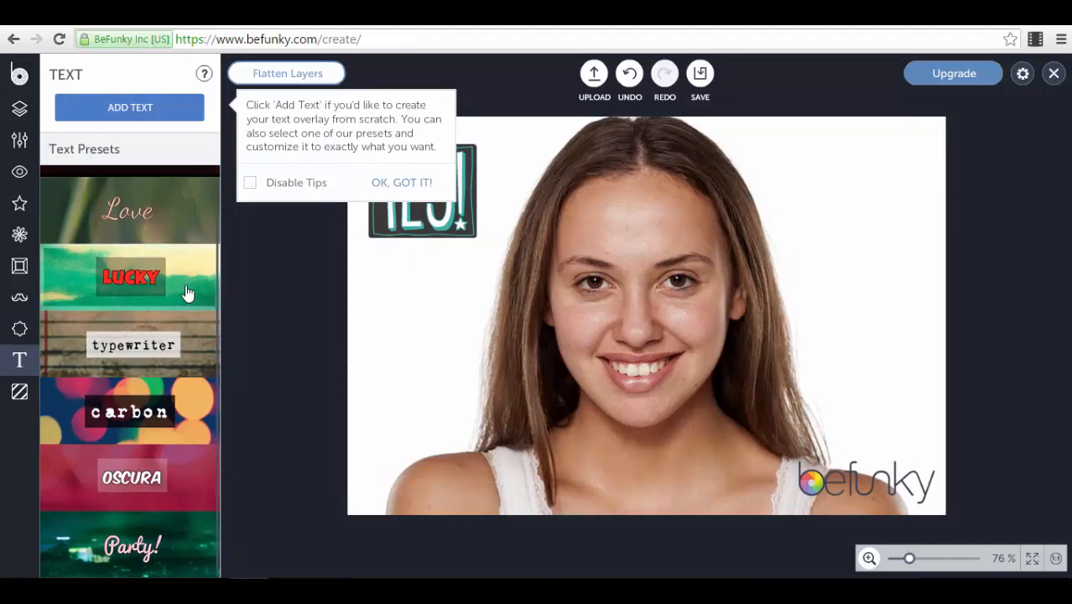
{"action": "left_click", "coordinate": [186, 293]}
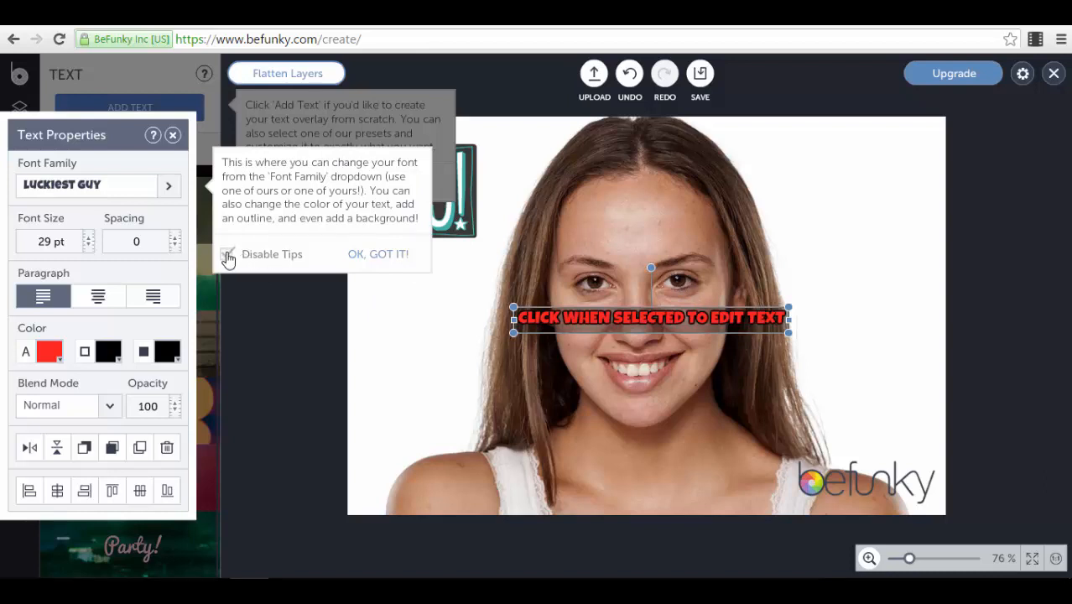
{"action": "left_click", "coordinate": [375, 256]}
{"action": "left_click", "coordinate": [251, 184]}
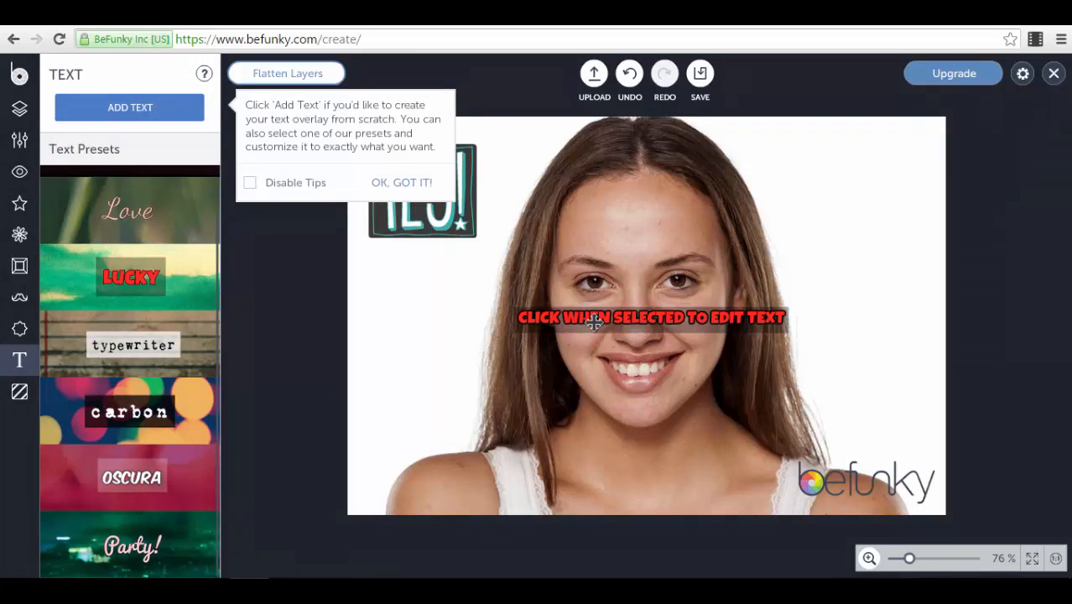
Step: Move the Lucky text down near the portrait's lower edge, beside the befunky logo, and dismiss the Add Text tip
{"action": "left_click_drag", "start_coordinate": [593, 322], "coordinate": [606, 483]}
{"action": "left_click", "coordinate": [608, 483]}
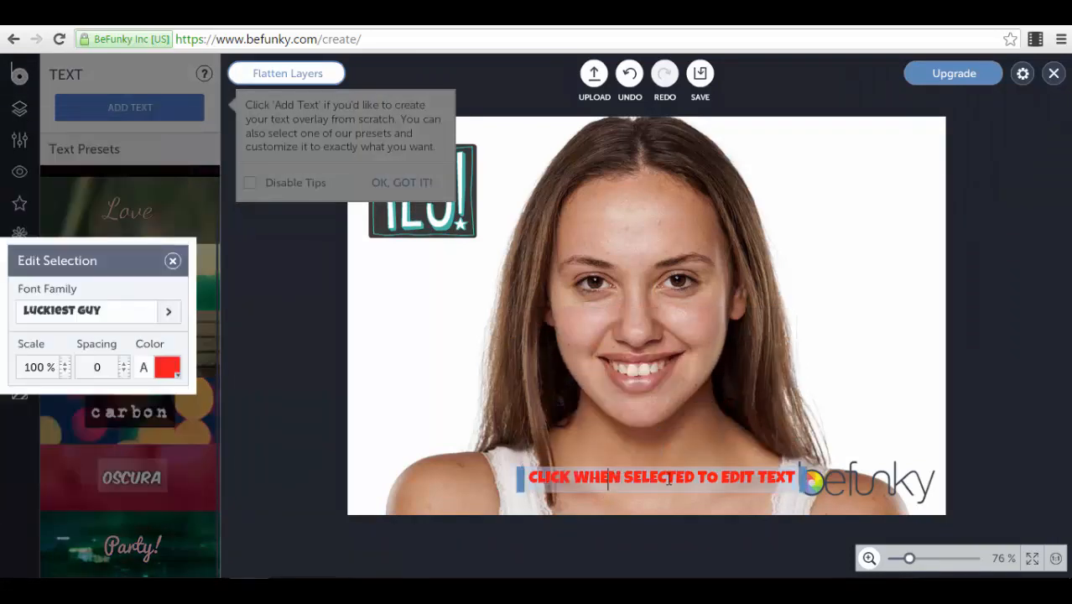
{"action": "left_click_drag", "start_coordinate": [792, 483], "coordinate": [515, 479]}
{"action": "left_click", "coordinate": [407, 364]}
{"action": "left_click", "coordinate": [654, 480]}
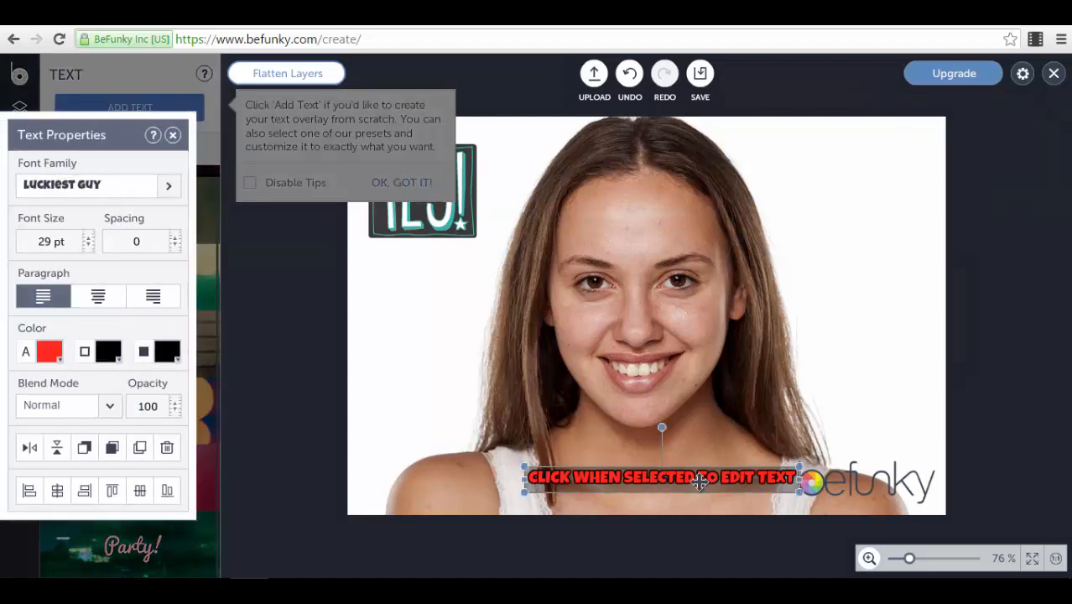
{"action": "left_click", "coordinate": [379, 369]}
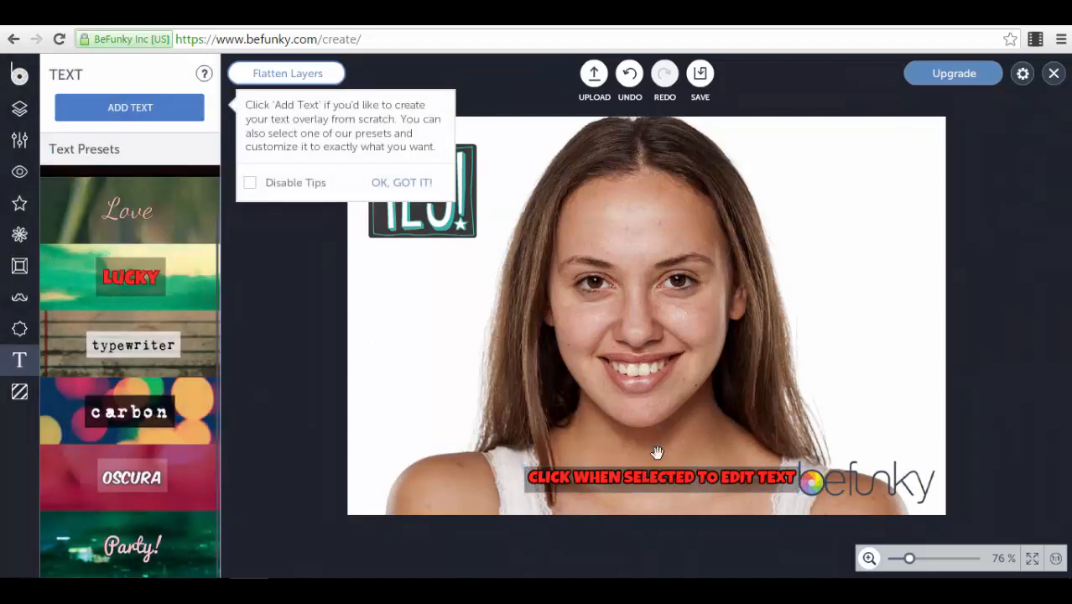
{"action": "left_click", "coordinate": [408, 188]}
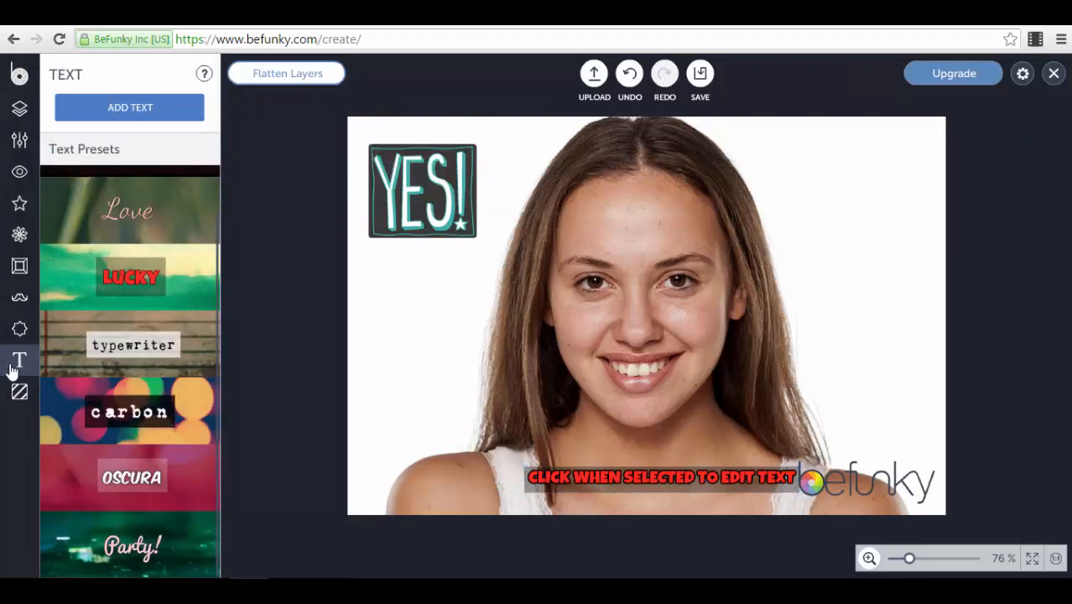
Step: Move the Lucky text up over the portrait's eyebrows and try the Light Trails 9 texture on the photo
{"action": "left_click", "coordinate": [19, 392]}
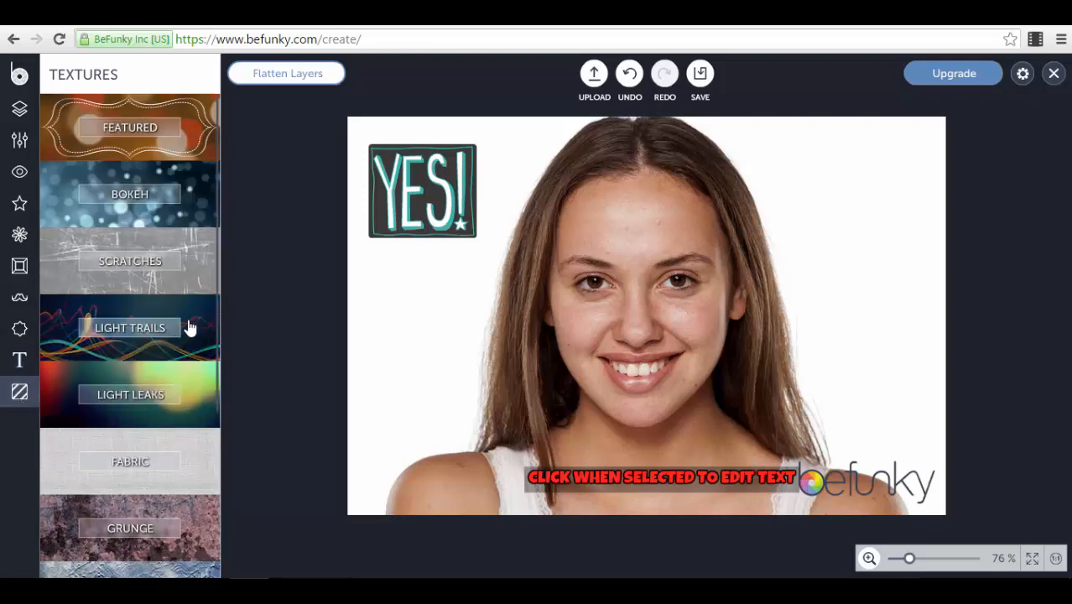
{"action": "left_click", "coordinate": [195, 332]}
{"action": "left_click_drag", "start_coordinate": [637, 494], "coordinate": [618, 269]}
{"action": "scroll", "coordinate": [189, 369], "scroll_direction": "down", "scroll_amount": 10}
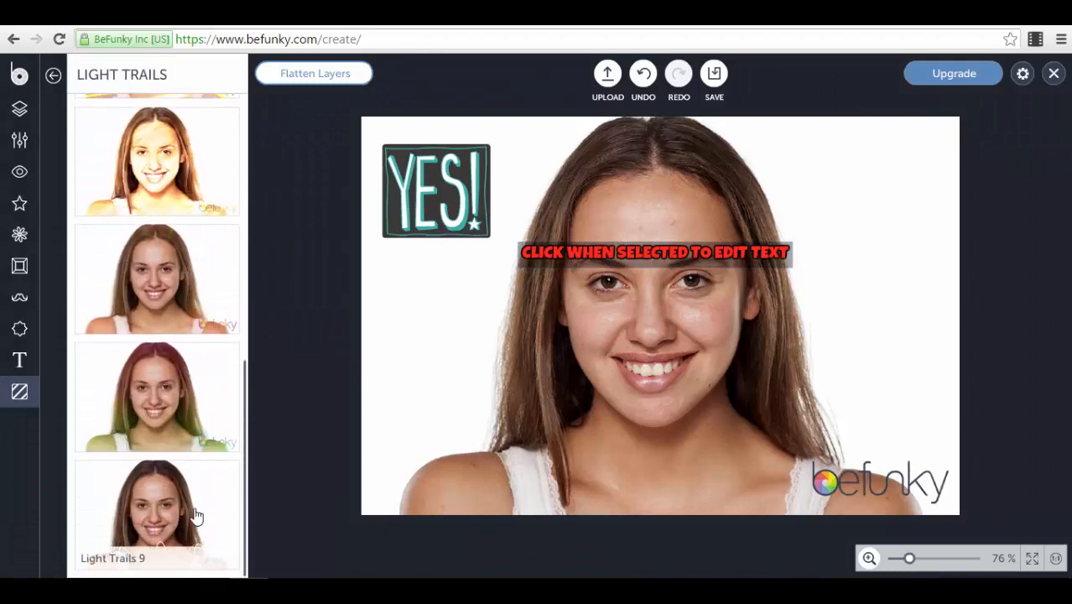
{"action": "left_click", "coordinate": [191, 513]}
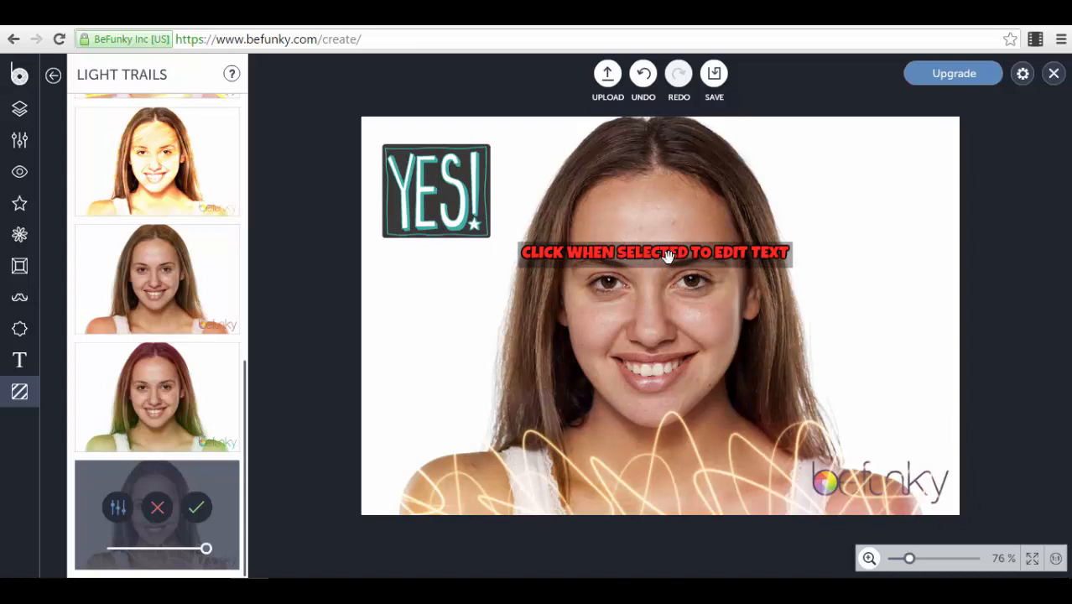
{"action": "left_click", "coordinate": [53, 75]}
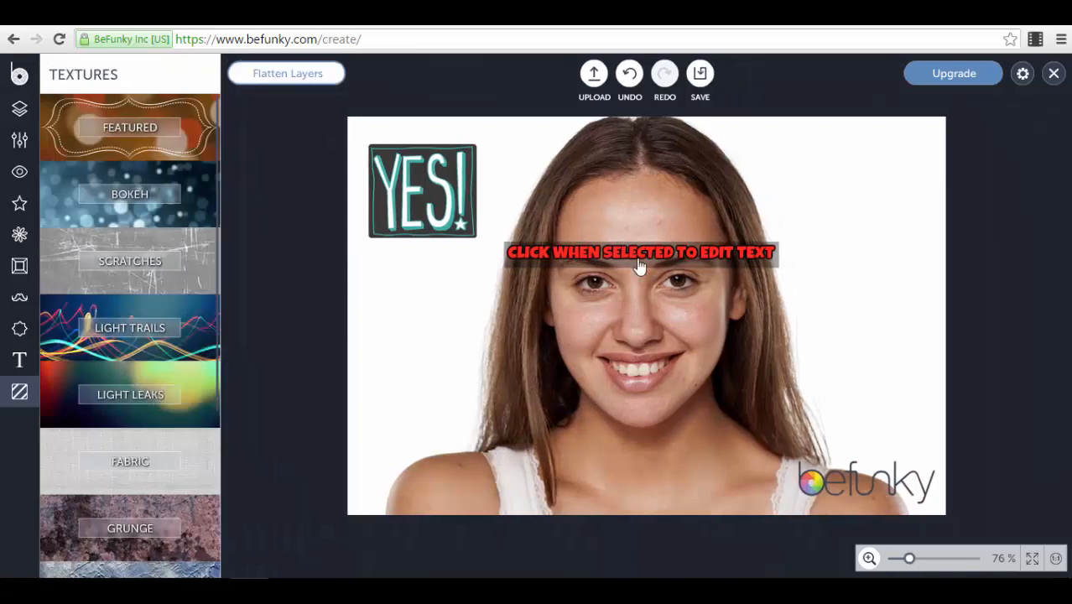
Step: Delete the red Lucky text from the portrait
{"action": "left_click", "coordinate": [637, 252]}
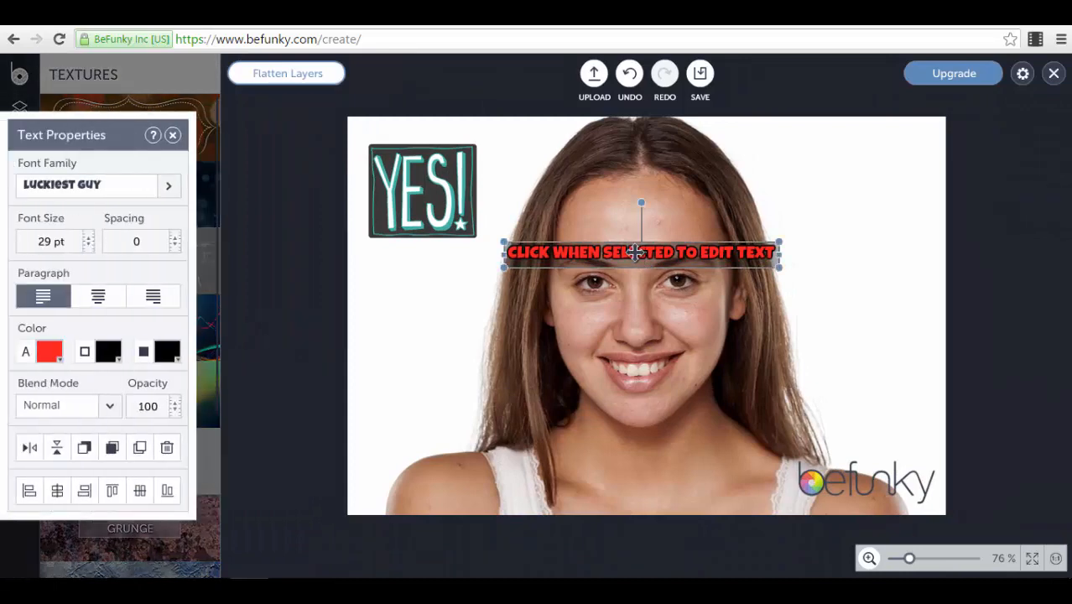
{"action": "key", "text": "Delete"}
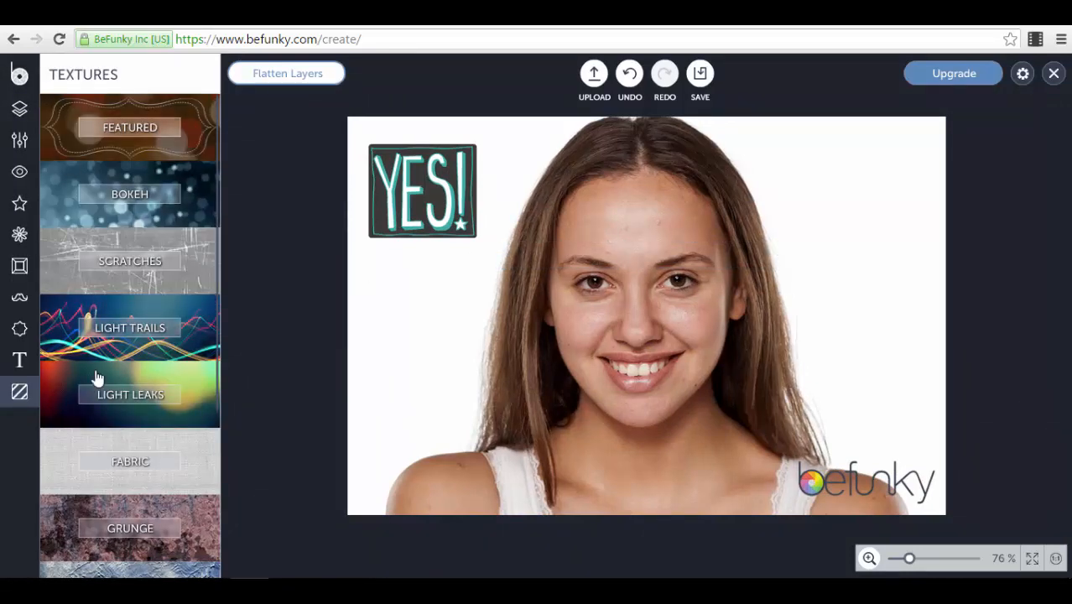